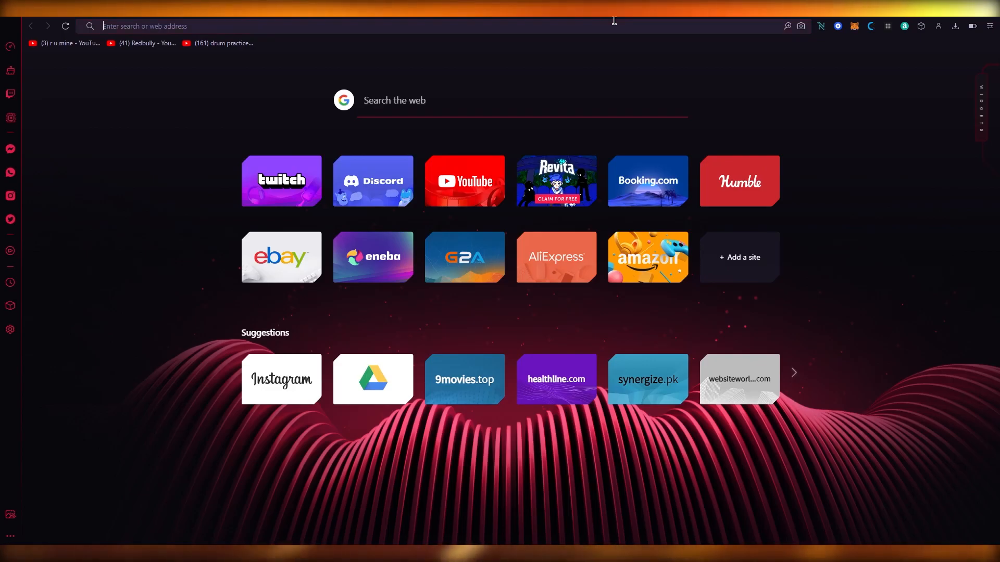
# Go to websiteworldmedia.com/bigcartel in the address bar.
pyautogui.click(615, 21)
pyautogui.write('websitewo')
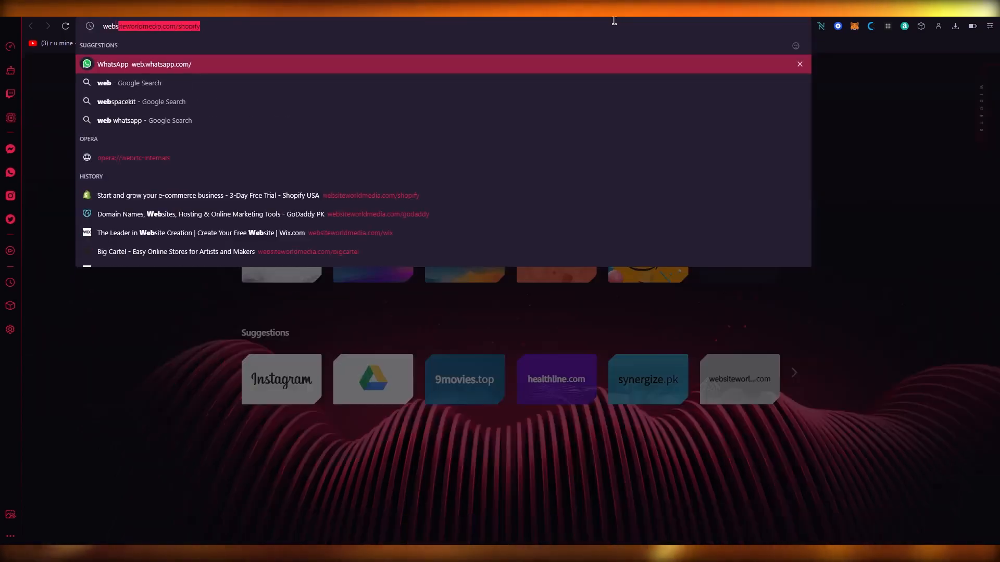
pyautogui.write('rldm')
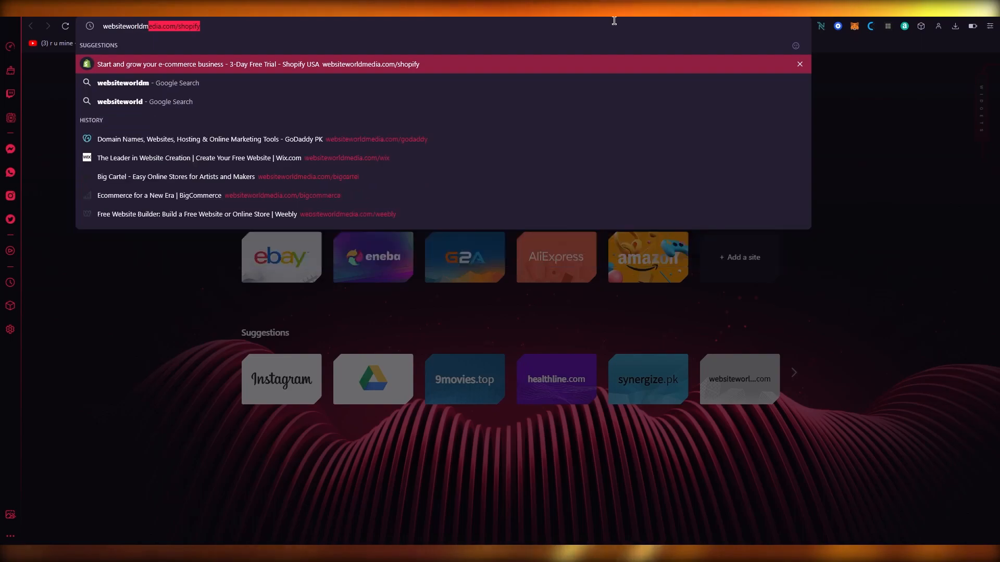
pyautogui.write('edia.com/bigcartel')
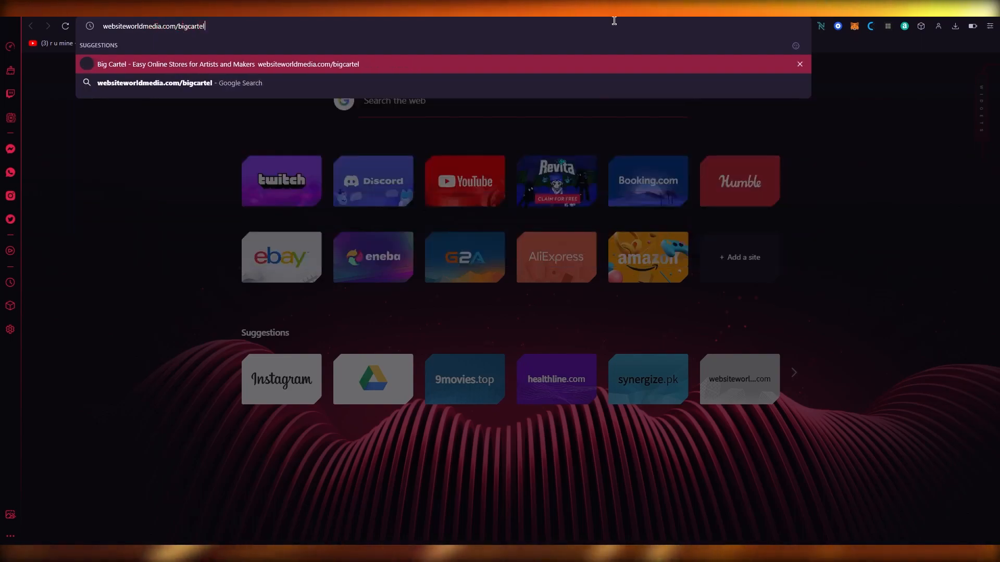
pyautogui.press('Return')
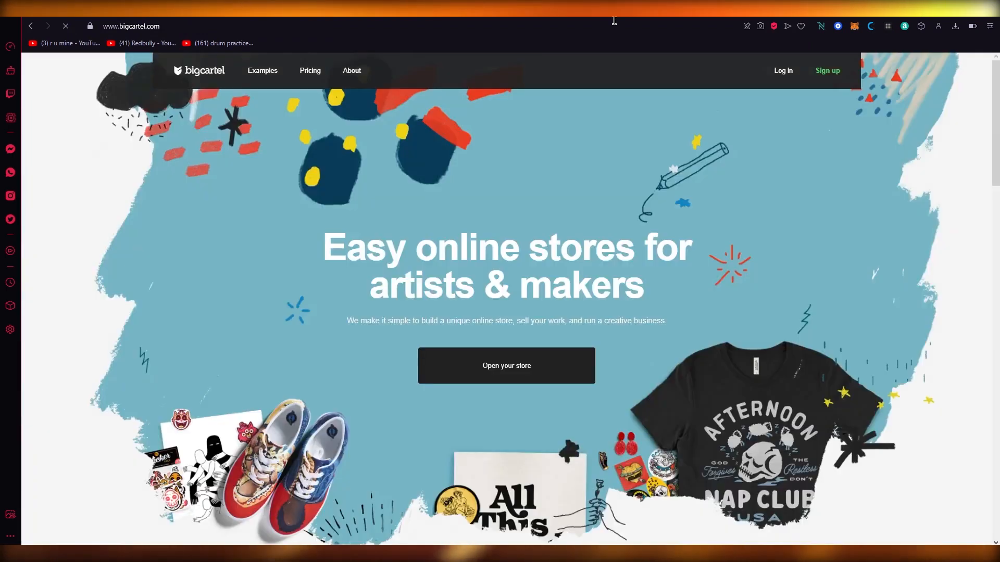
# Browse the Big Cartel home page.
pyautogui.scroll(-15, 280, 299)
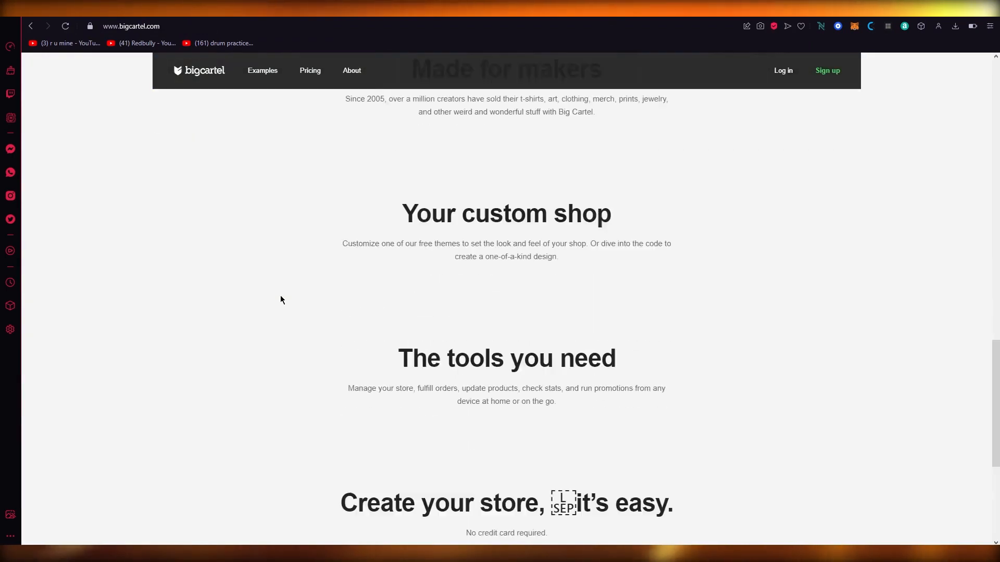
pyautogui.scroll(10, 280, 295)
pyautogui.scroll(5, 229, 243)
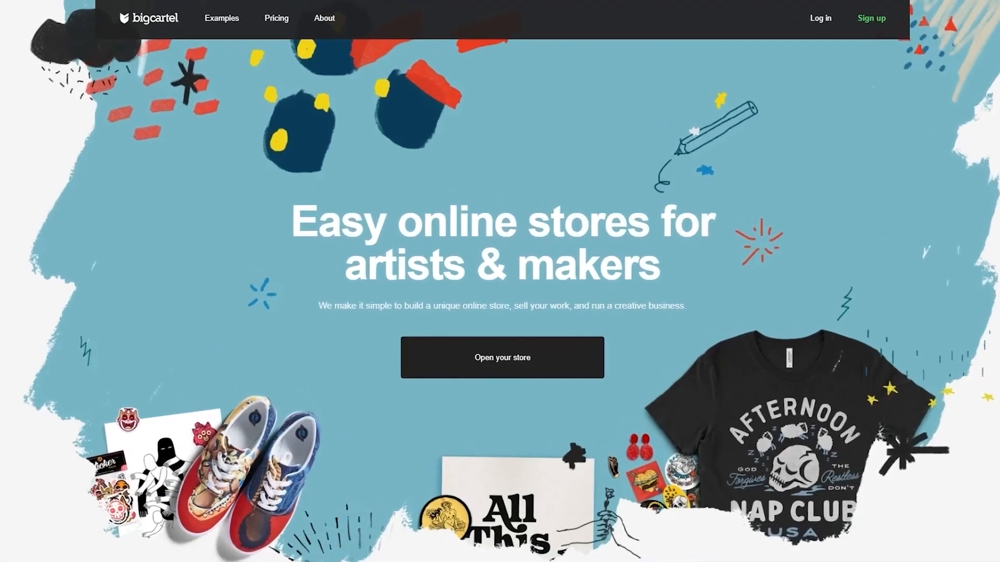
pyautogui.scroll(-10, 868, 259)
pyautogui.scroll(5, 869, 259)
pyautogui.scroll(3, 869, 265)
pyautogui.scroll(-5, 479, 362)
pyautogui.moveTo(315, 263); pyautogui.dragTo(619, 296)
pyautogui.click(713, 271)
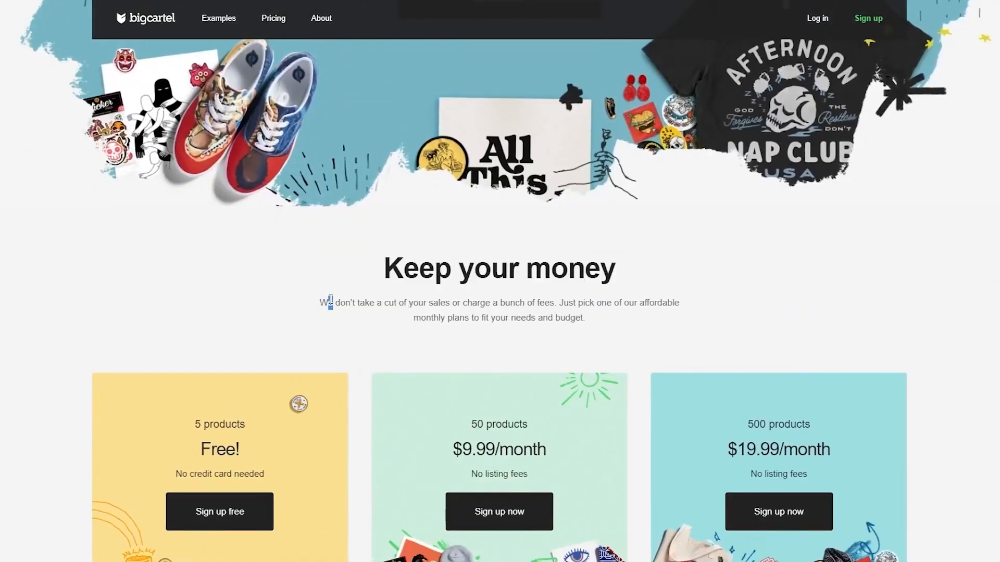
# Examine the three pricing plans and the features each one includes.
pyautogui.moveTo(328, 303); pyautogui.dragTo(491, 306)
pyautogui.click(500, 313)
pyautogui.scroll(-3, 500, 312)
pyautogui.moveTo(149, 179); pyautogui.dragTo(932, 305)
pyautogui.click(549, 255)
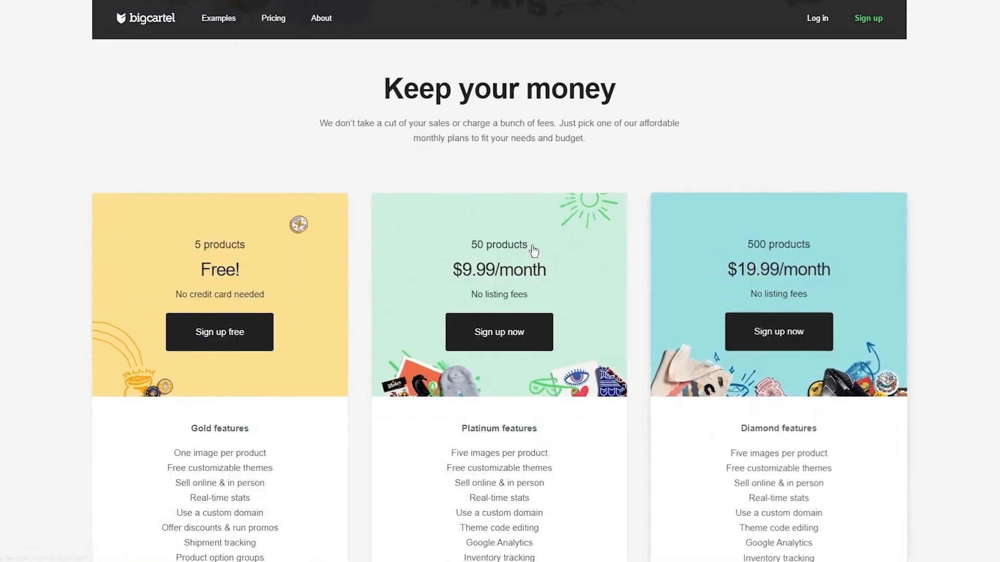
pyautogui.scroll(-3, 149, 217)
pyautogui.scroll(2, 263, 182)
pyautogui.moveTo(31, 149); pyautogui.dragTo(265, 456)
pyautogui.click(27, 254)
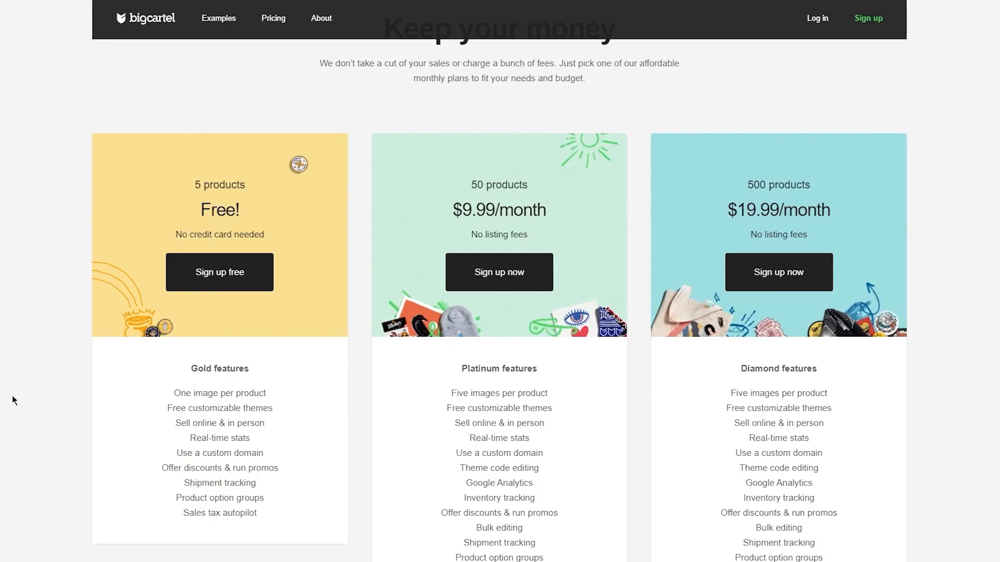
pyautogui.scroll(-1, 15, 391)
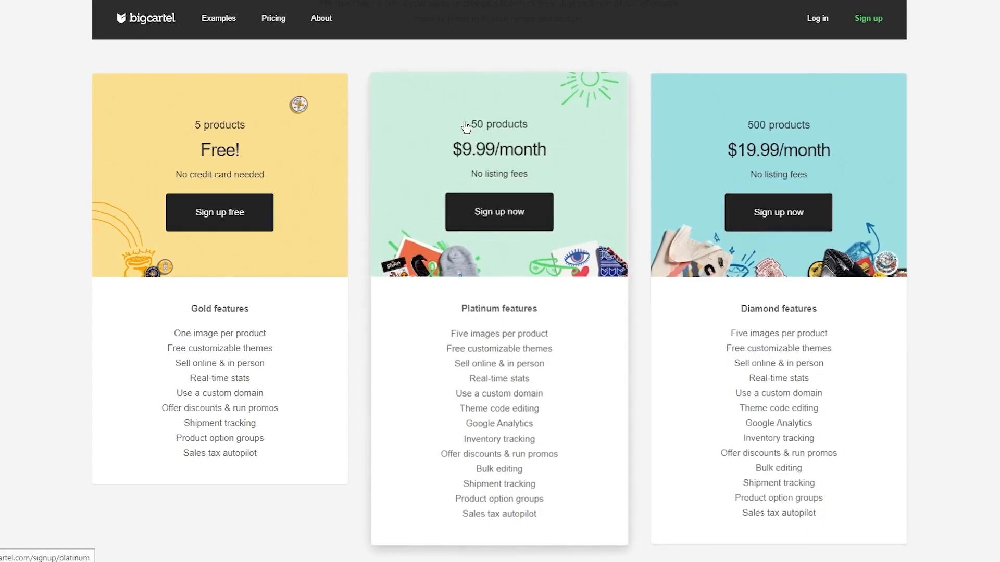
pyautogui.tripleClick(468, 135)
pyautogui.tripleClick(743, 131)
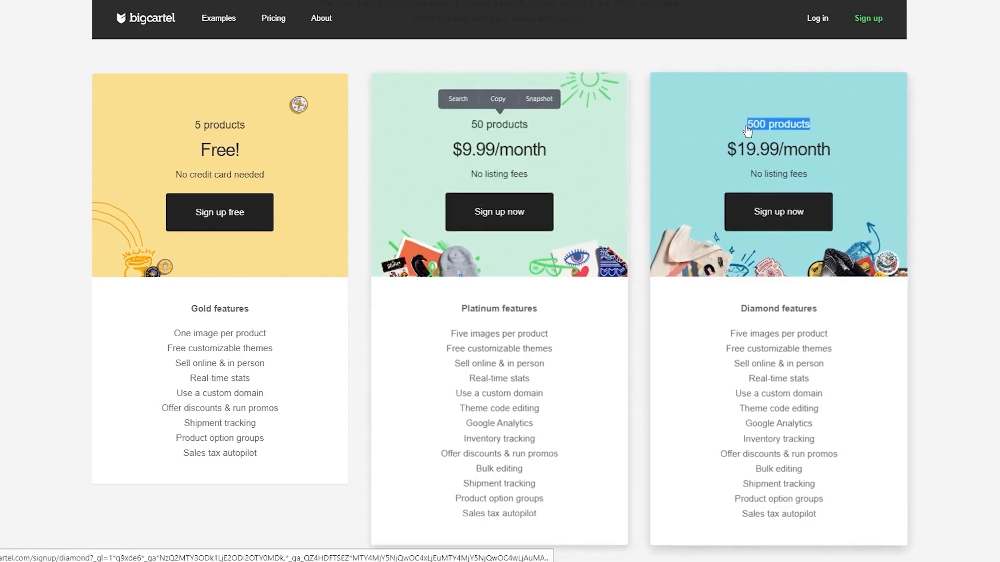
pyautogui.click(962, 146)
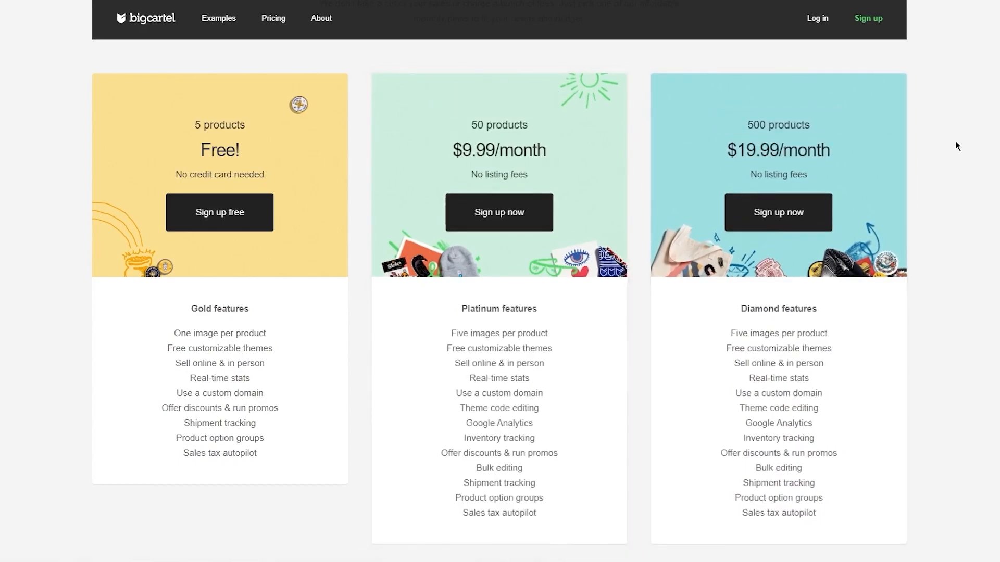
pyautogui.scroll(10, 955, 142)
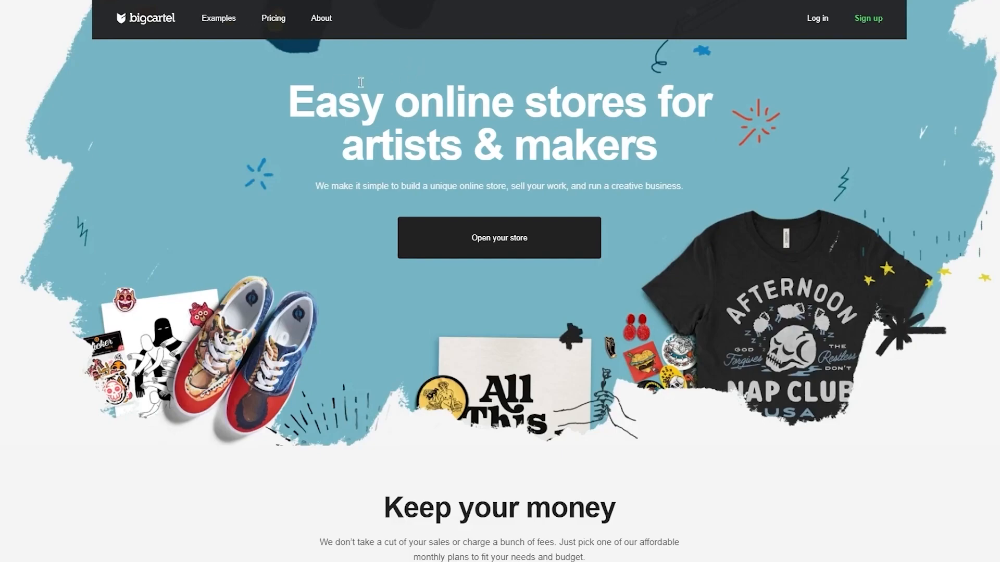
# Open the free plan sign-up form and paste the temporary email address into the email field.
pyautogui.click(856, 21)
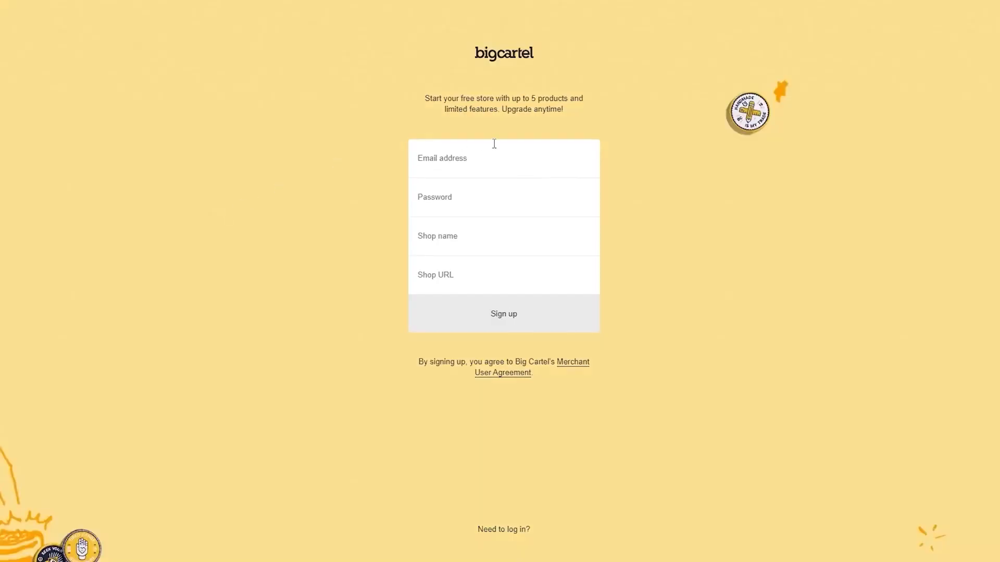
pyautogui.click(497, 167)
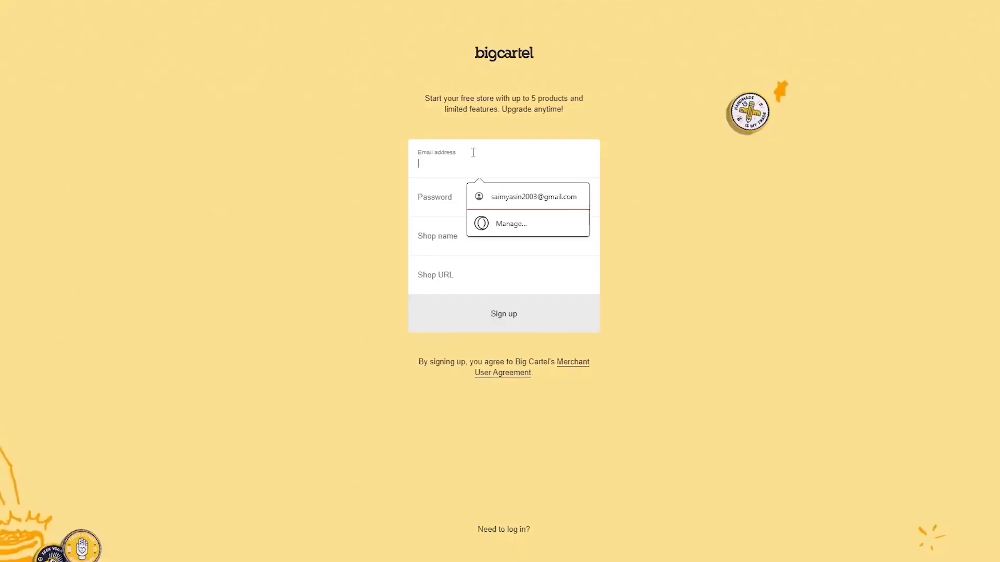
pyautogui.click(333, 1)
pyautogui.click(621, 121)
pyautogui.click(237, 2)
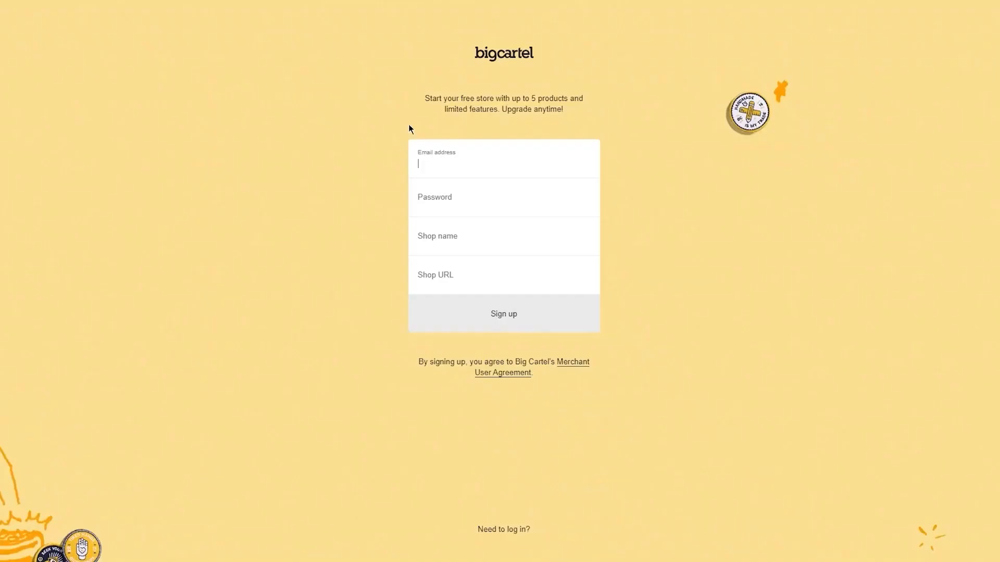
pyautogui.hotkey('ctrl', 'v')
# Enter a password for the new account.
pyautogui.click(488, 195)
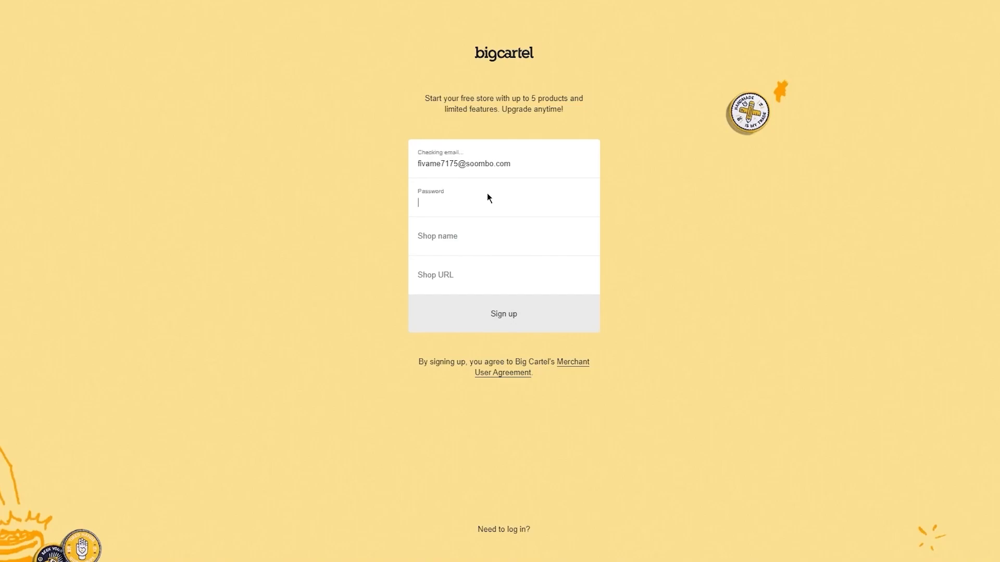
pyautogui.write('•••••••••')
# Set the shop name to iasdhaiosjd and submit the sign-up form.
pyautogui.click(463, 250)
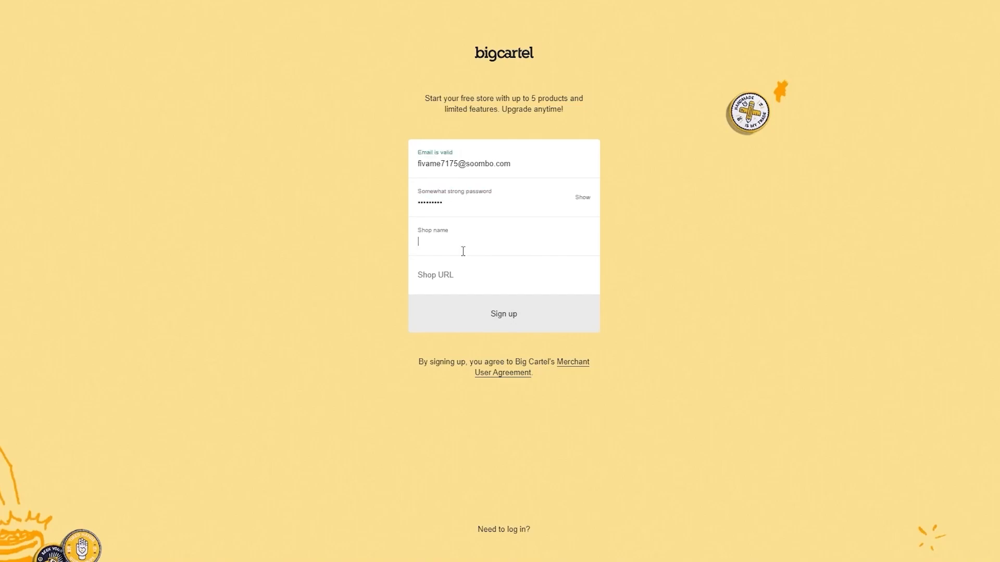
pyautogui.write('iasdhaiosjd')
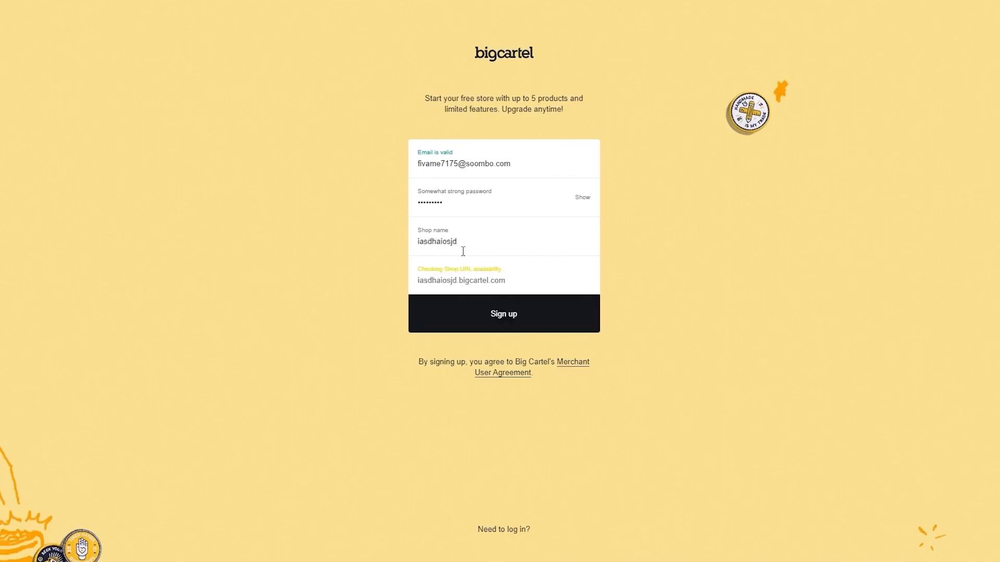
pyautogui.moveTo(440, 279); pyautogui.dragTo(506, 278)
pyautogui.click(497, 282)
pyautogui.moveTo(417, 281); pyautogui.dragTo(478, 283)
pyautogui.click(453, 279)
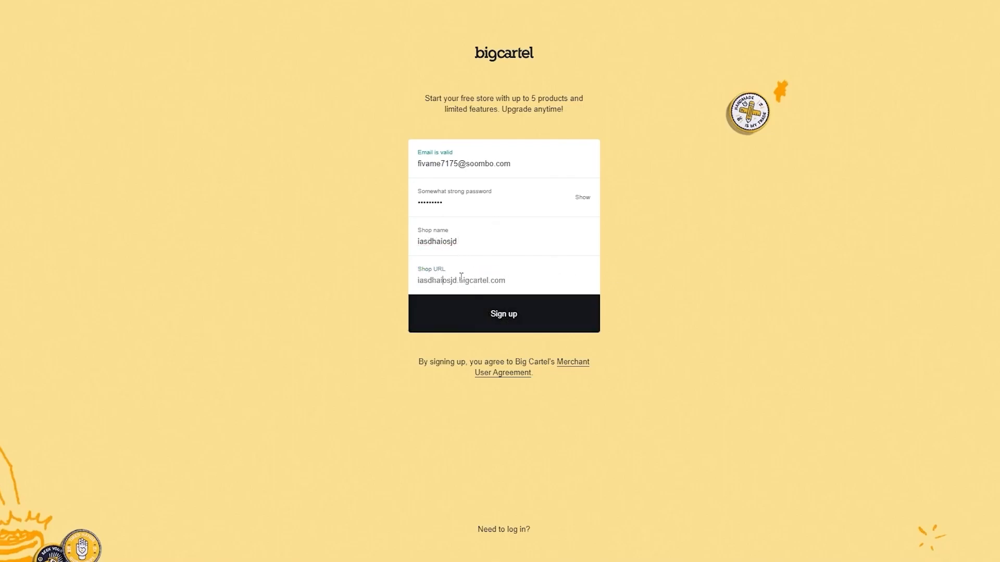
pyautogui.click(512, 305)
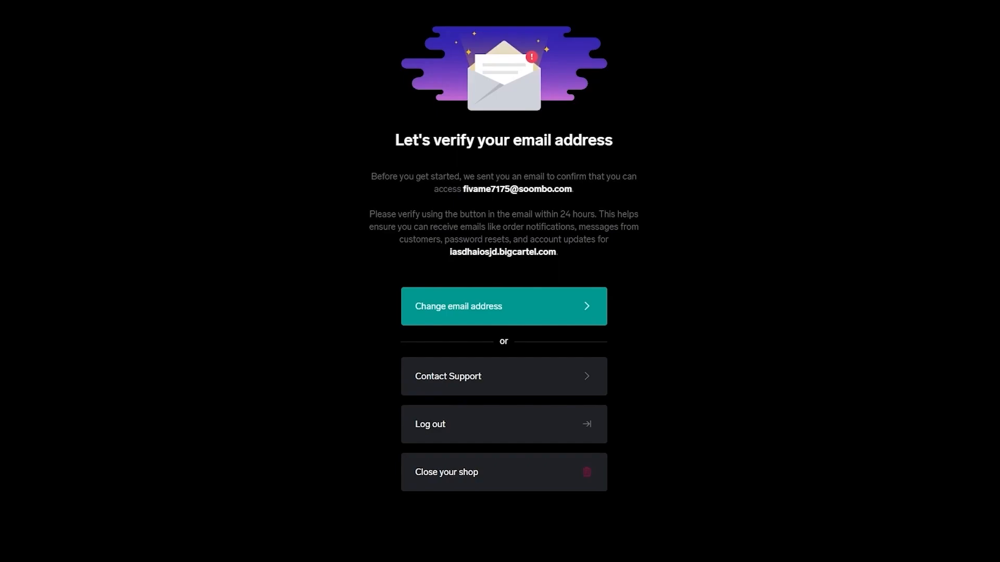
# Open the Big Cartel verification email in the temporary inbox tab and verify the email address.
pyautogui.click(141, 0)
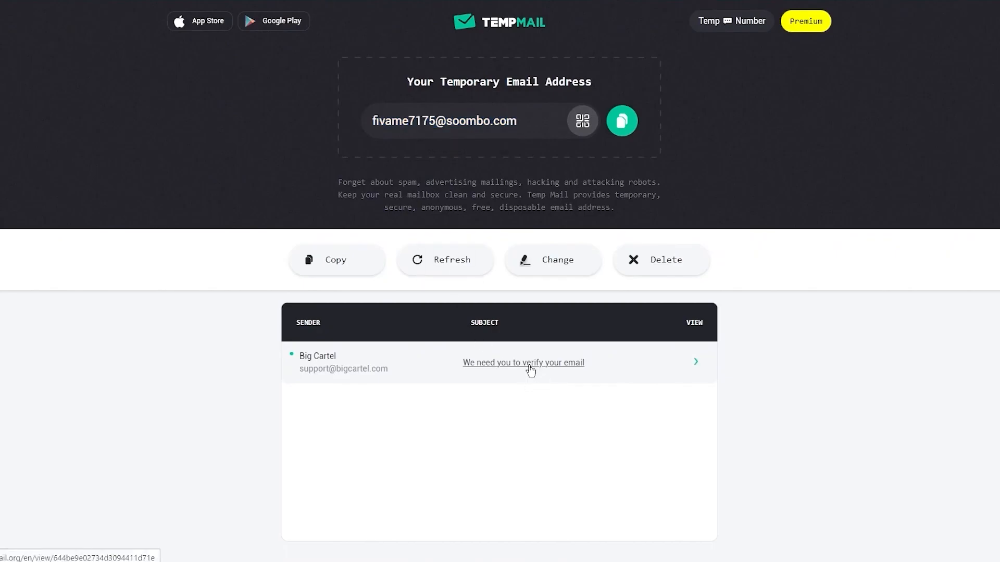
pyautogui.click(529, 366)
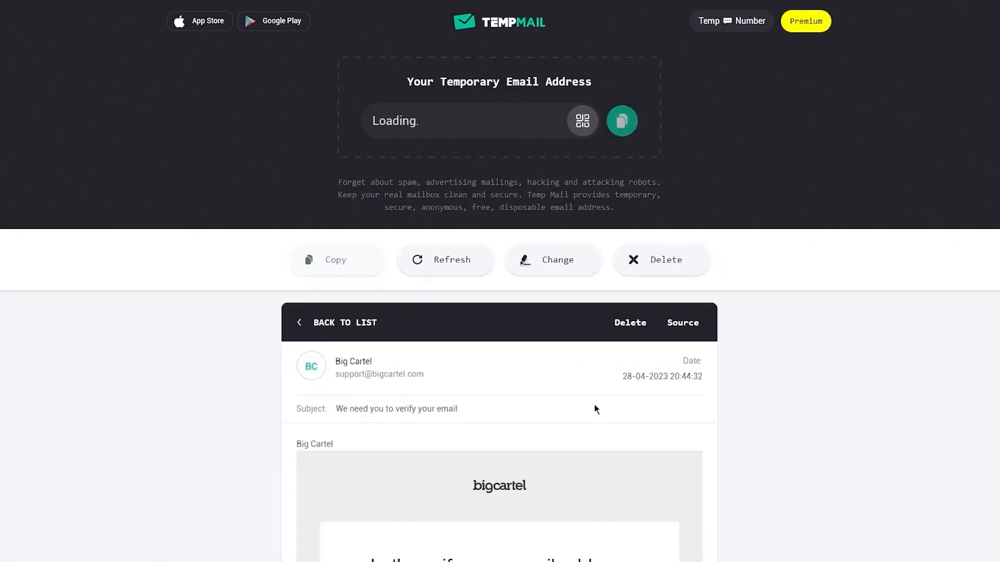
pyautogui.scroll(-8, 589, 401)
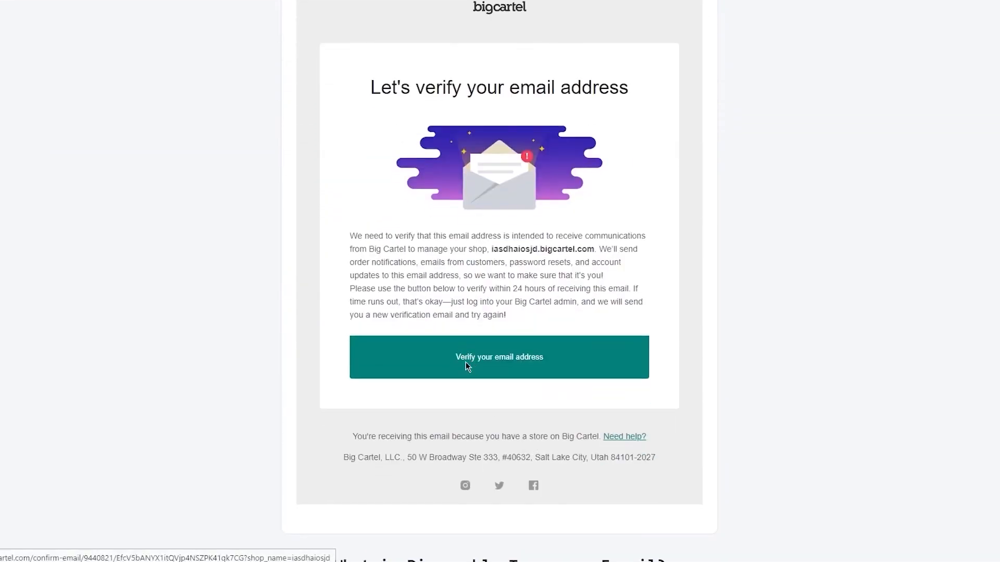
pyautogui.click(475, 365)
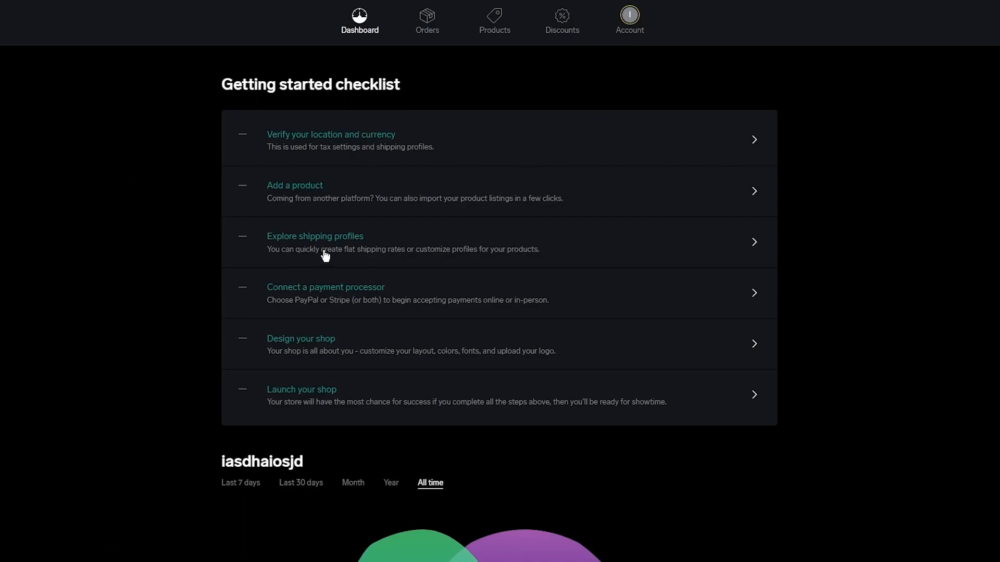
# Scroll through the shop dashboard's getting started checklist and stats.
pyautogui.scroll(-1, 312, 258)
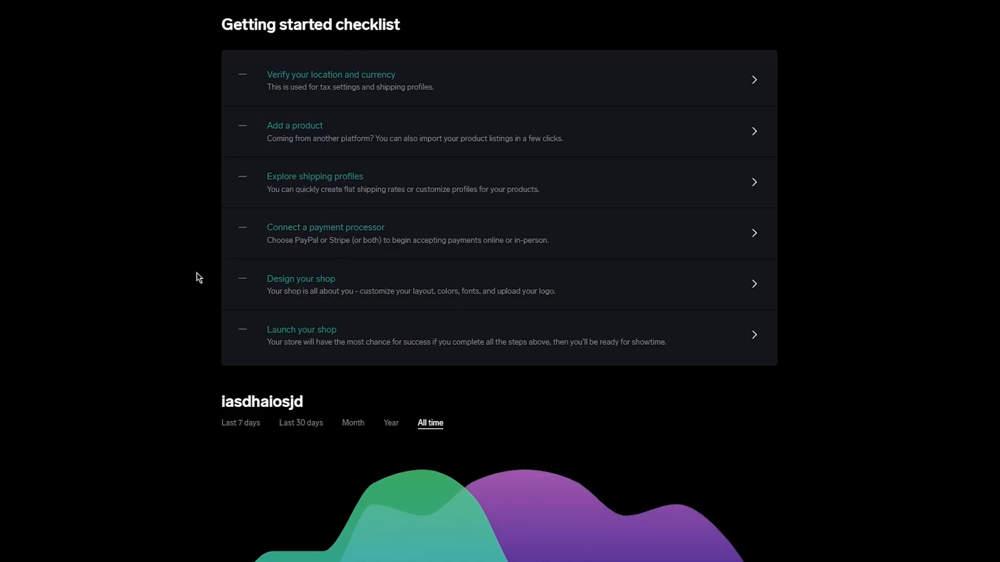
pyautogui.scroll(-3, 45, 330)
pyautogui.scroll(-2, 43, 325)
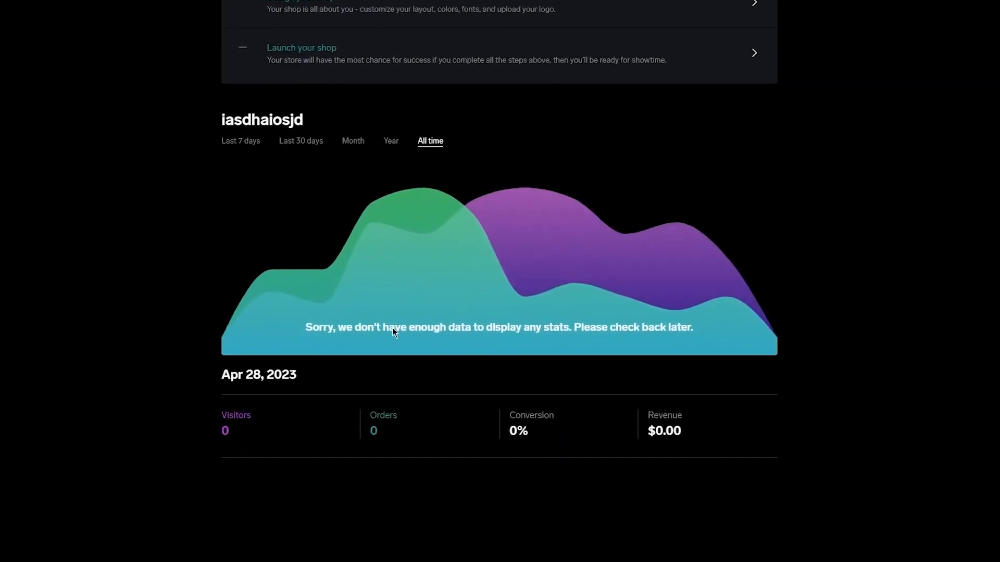
pyautogui.moveTo(220, 374); pyautogui.dragTo(316, 395)
pyautogui.click(613, 348)
pyautogui.scroll(6, 163, 319)
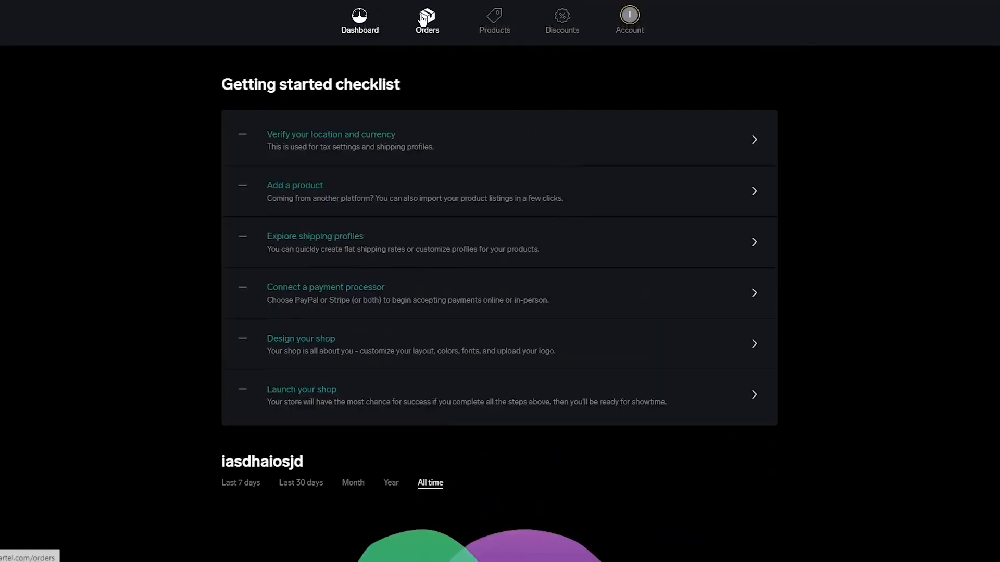
# Open the Account page and dismiss the tour popup.
pyautogui.click(471, 143)
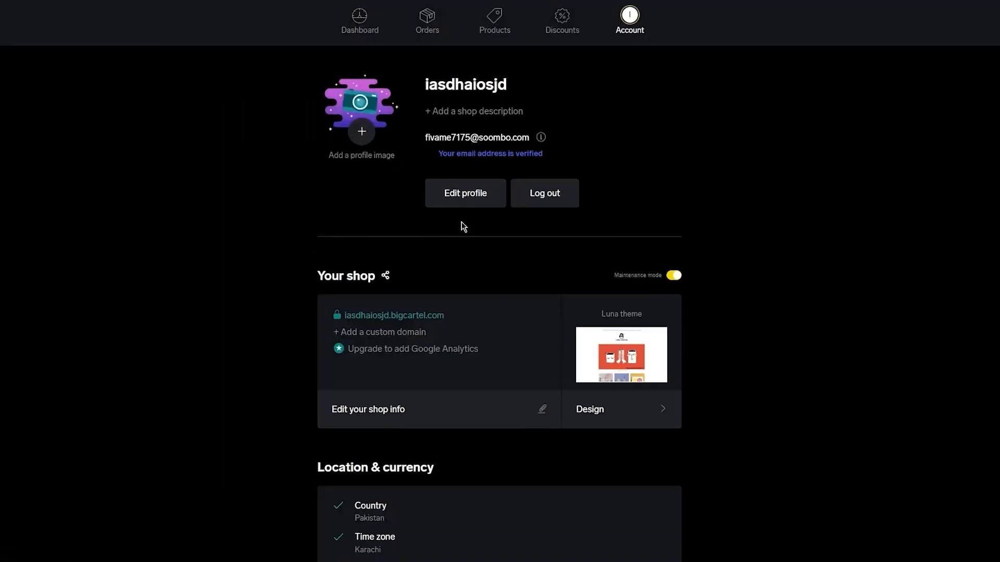
pyautogui.scroll(-2, 448, 239)
pyautogui.scroll(2, 527, 275)
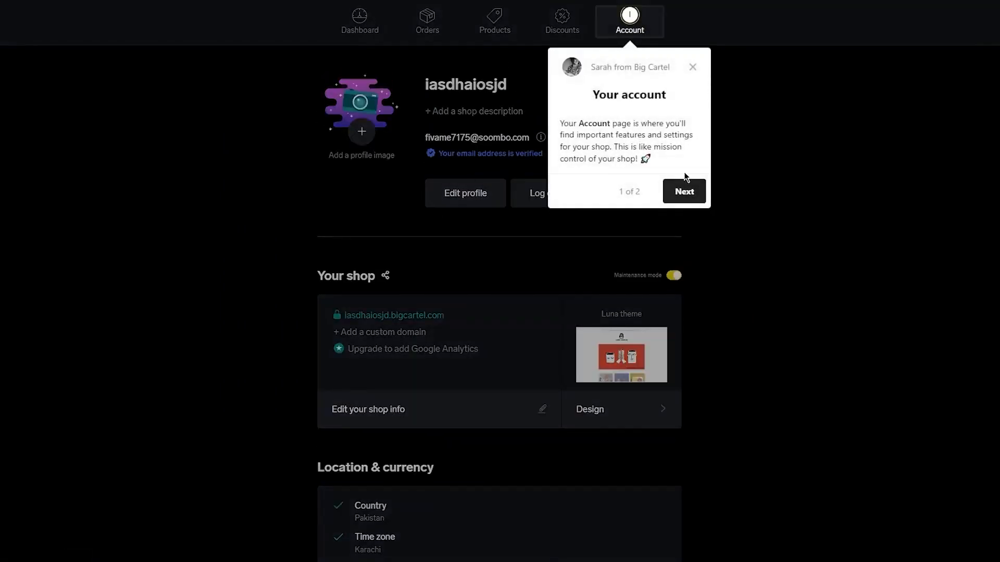
pyautogui.click(693, 69)
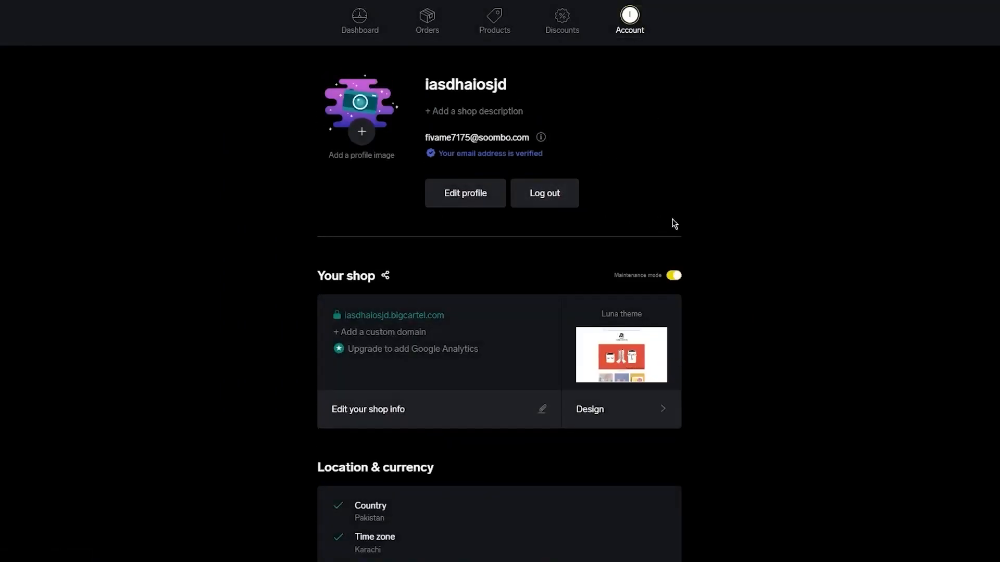
# Review the Your shop and Location & currency sections of the Account page.
pyautogui.scroll(-3, 674, 224)
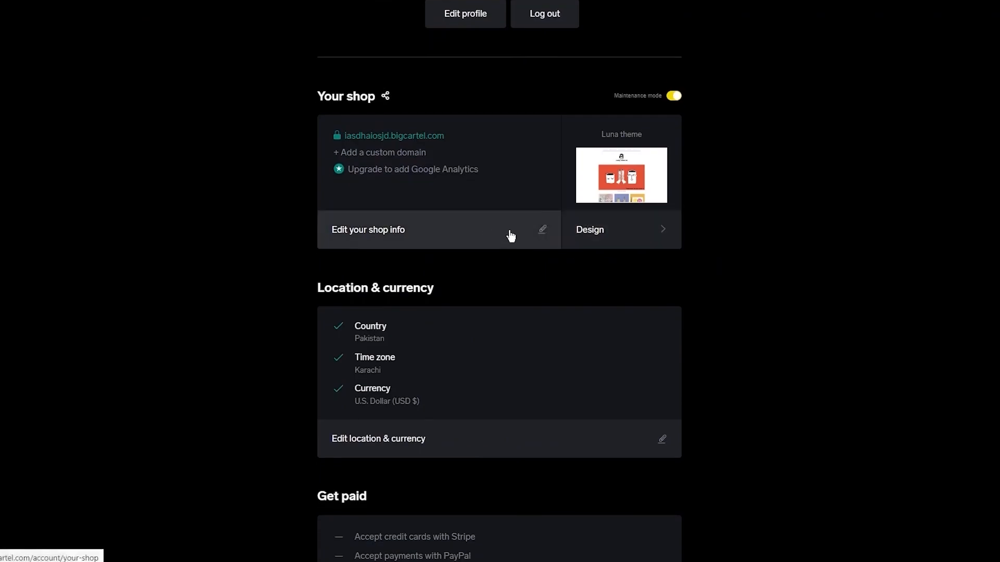
pyautogui.click(509, 231)
pyautogui.click(443, 347)
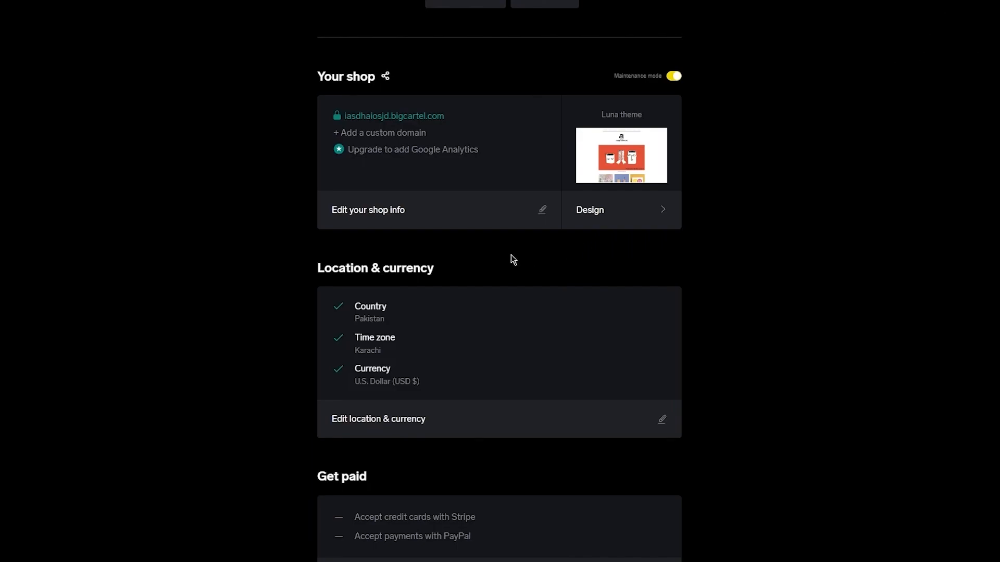
pyautogui.scroll(-5, 511, 255)
pyautogui.scroll(4, 479, 243)
pyautogui.moveTo(347, 240); pyautogui.dragTo(643, 349)
pyautogui.click(275, 287)
pyautogui.moveTo(234, 226); pyautogui.dragTo(734, 319)
pyautogui.click(641, 266)
pyautogui.scroll(-5, 753, 289)
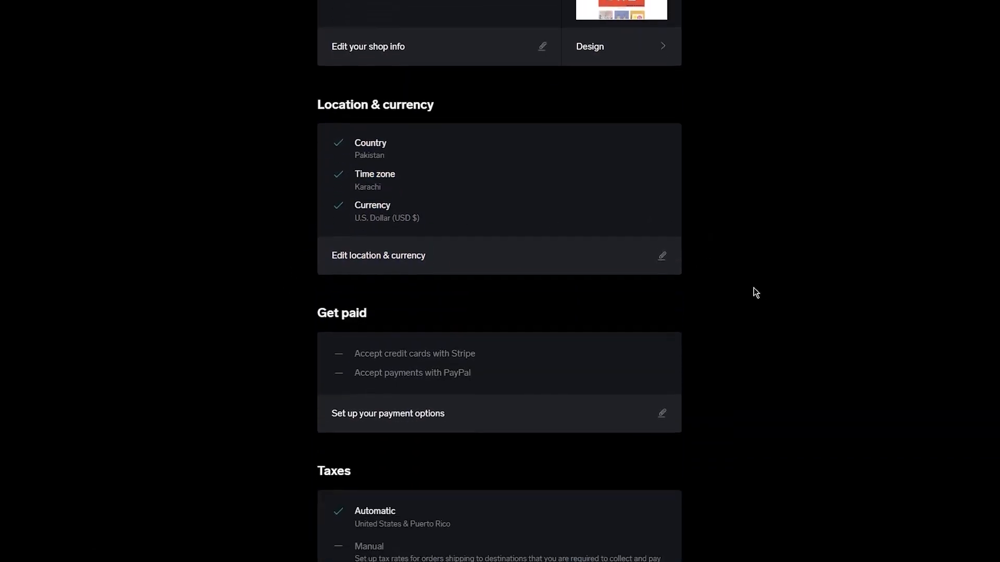
# Open the payment options setup and review the Stripe and PayPal choices.
pyautogui.click(481, 230)
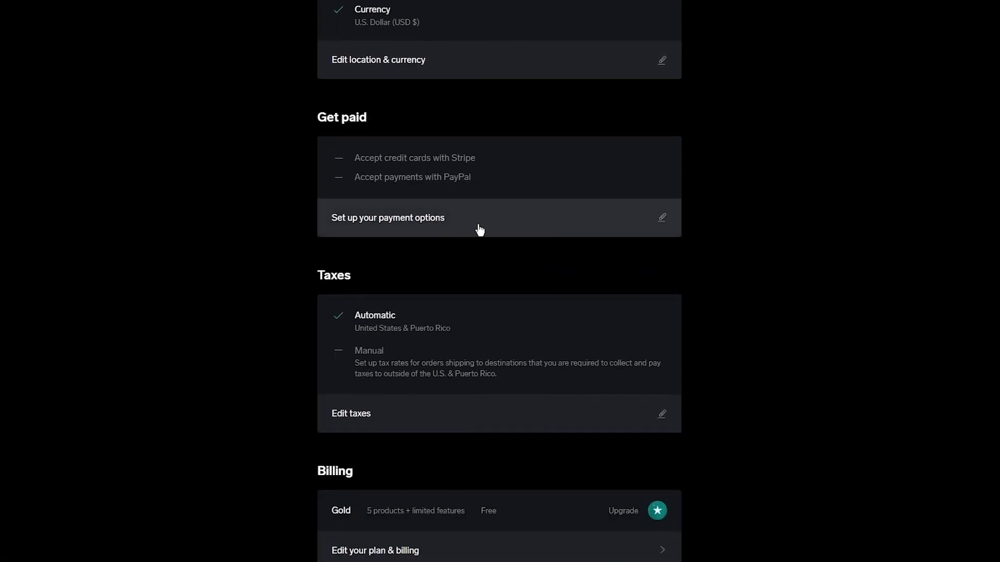
pyautogui.scroll(-2, 480, 229)
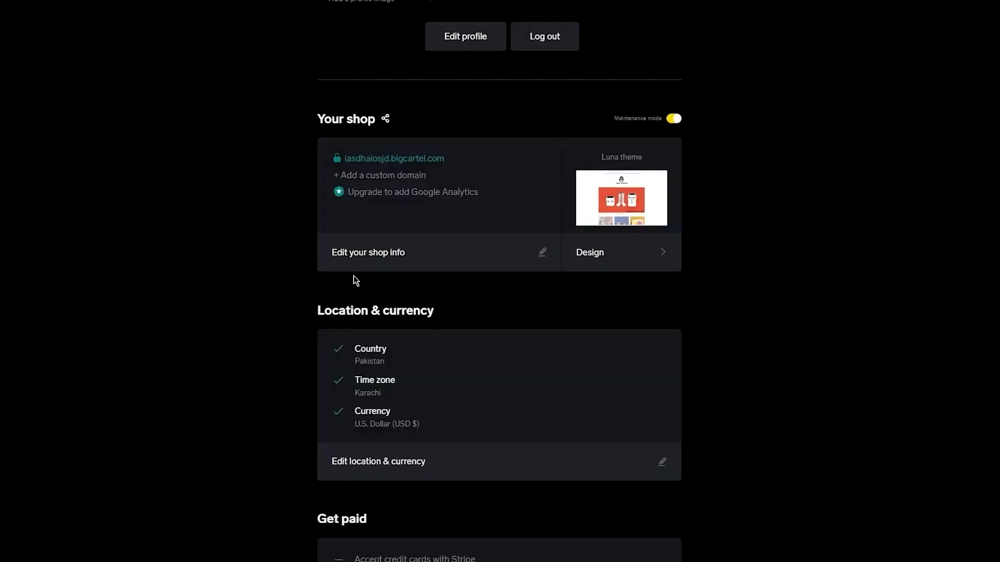
pyautogui.scroll(-7, 356, 281)
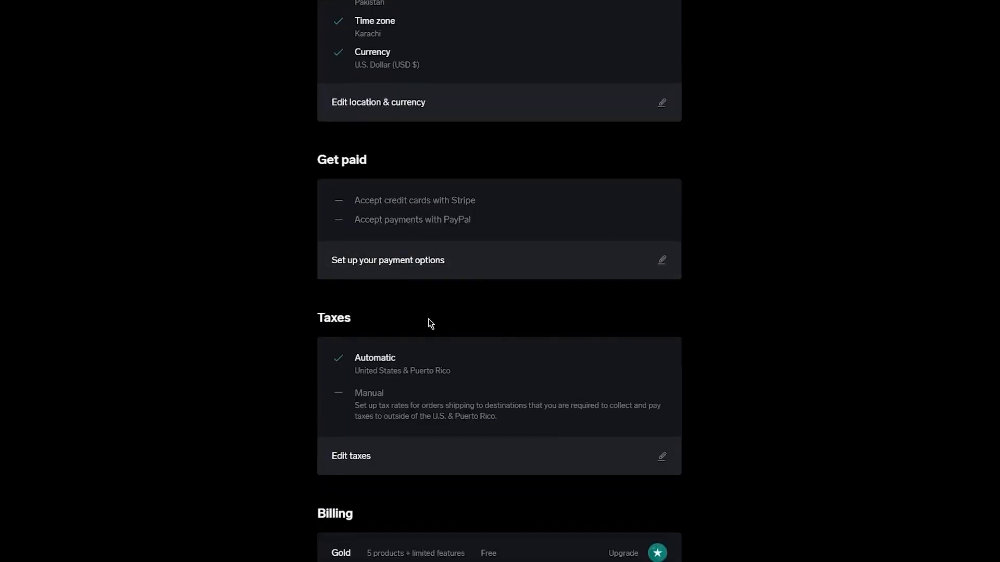
# Scroll through the Taxes, Billing, Shipping profiles, Preferences and Security sections of the Account page.
pyautogui.scroll(-3, 430, 323)
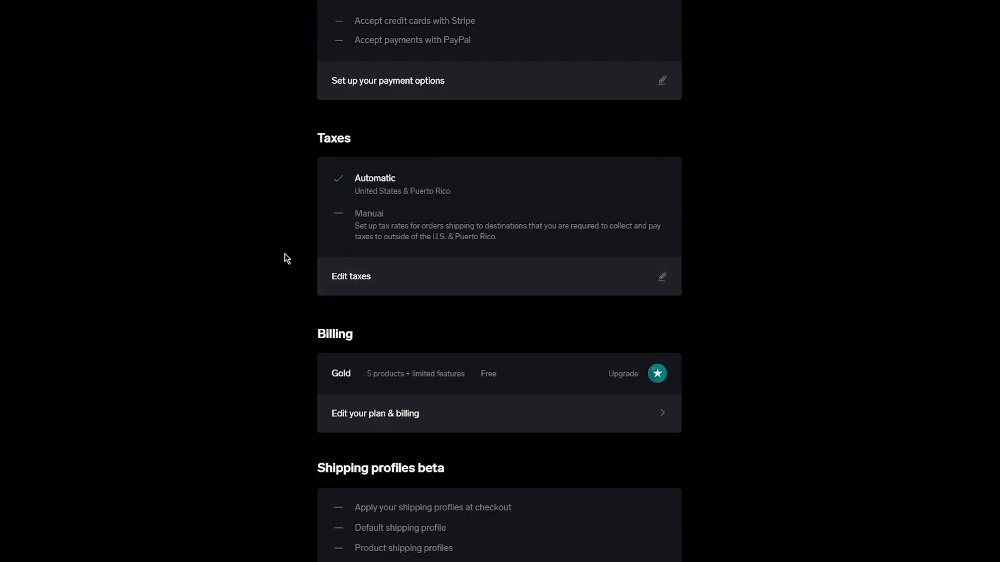
pyautogui.scroll(-2, 285, 216)
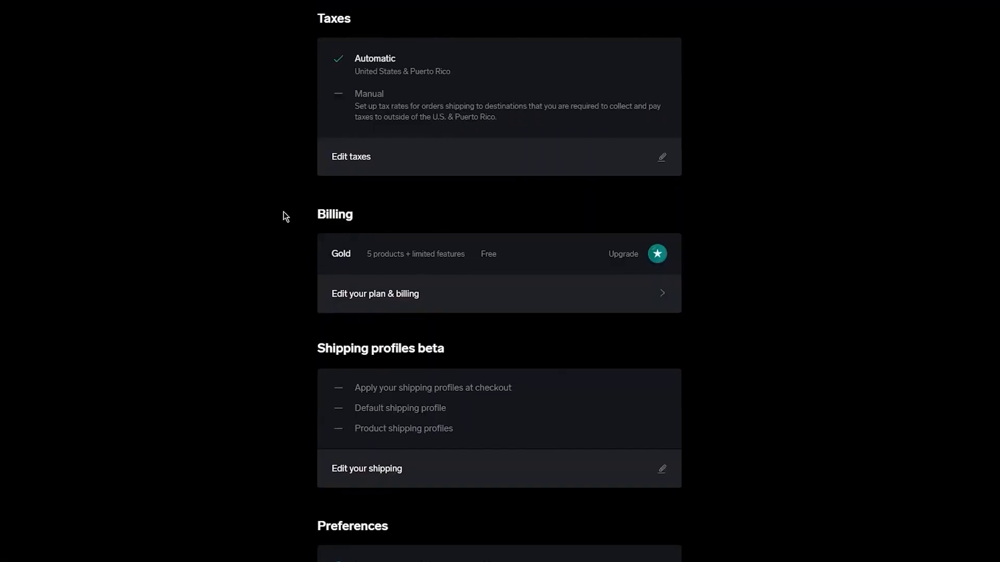
pyautogui.scroll(-1, 323, 188)
pyautogui.moveTo(306, 152); pyautogui.dragTo(614, 214)
pyautogui.click(676, 185)
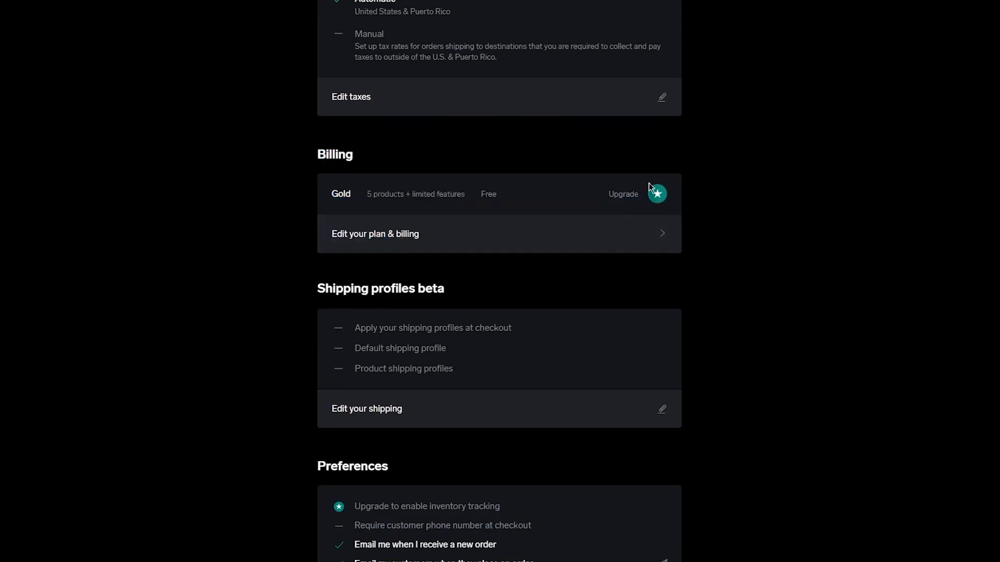
pyautogui.moveTo(277, 153); pyautogui.dragTo(680, 264)
pyautogui.click(787, 257)
pyautogui.scroll(-1, 302, 244)
pyautogui.moveTo(346, 214); pyautogui.dragTo(752, 270)
pyautogui.click(748, 270)
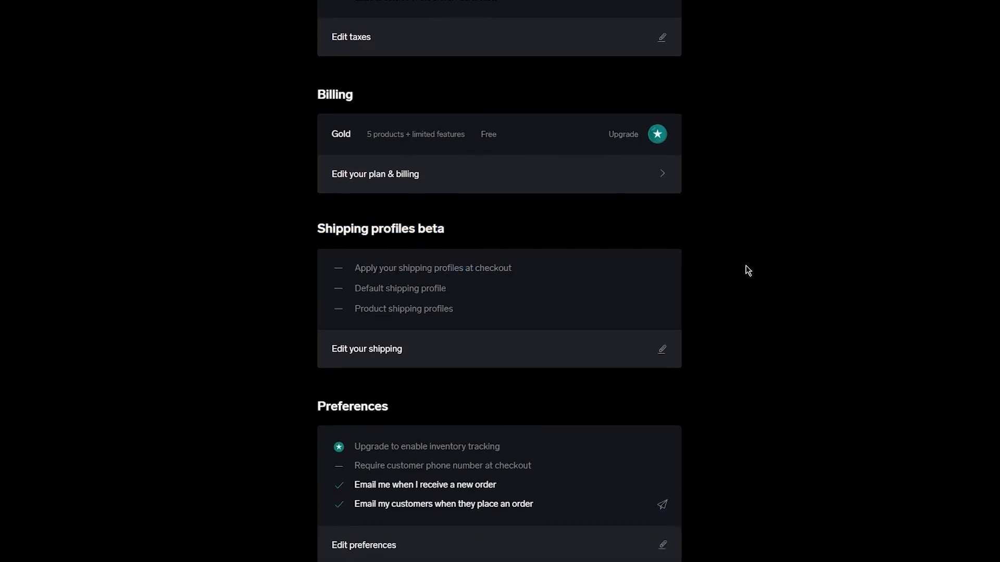
pyautogui.moveTo(431, 253); pyautogui.dragTo(627, 339)
pyautogui.click(728, 323)
pyautogui.scroll(-3, 287, 292)
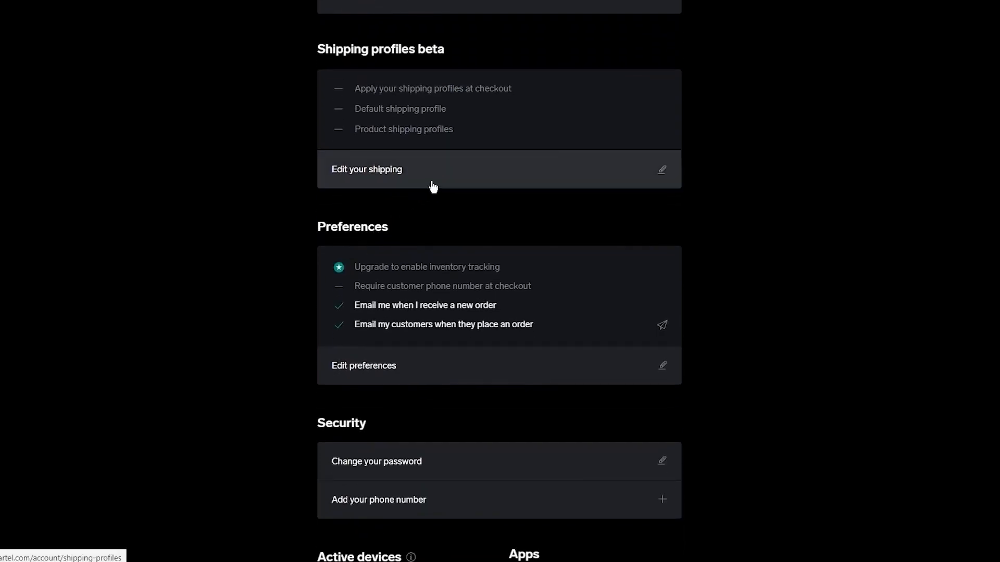
pyautogui.moveTo(325, 256); pyautogui.dragTo(546, 462)
pyautogui.click(854, 368)
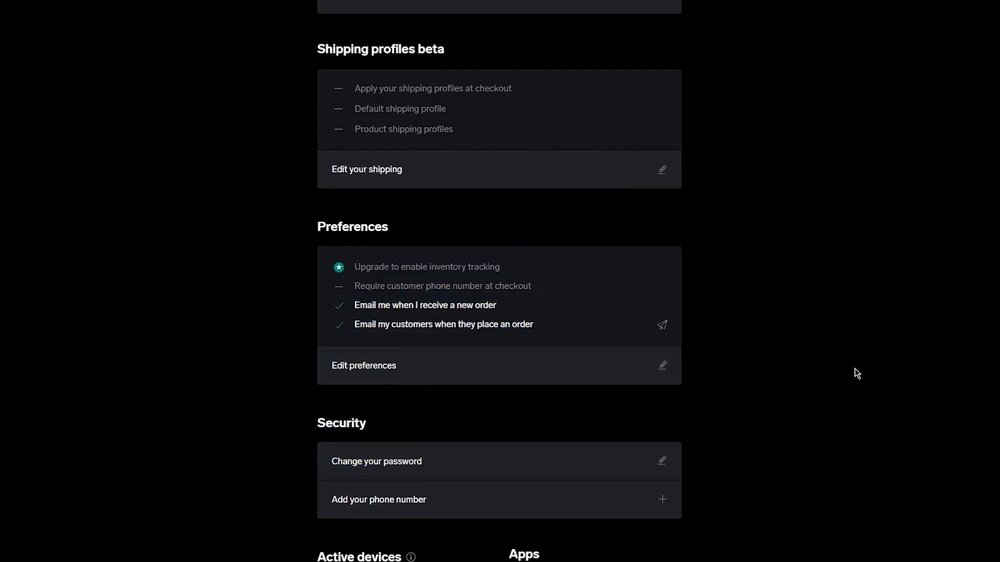
pyautogui.scroll(-3, 819, 364)
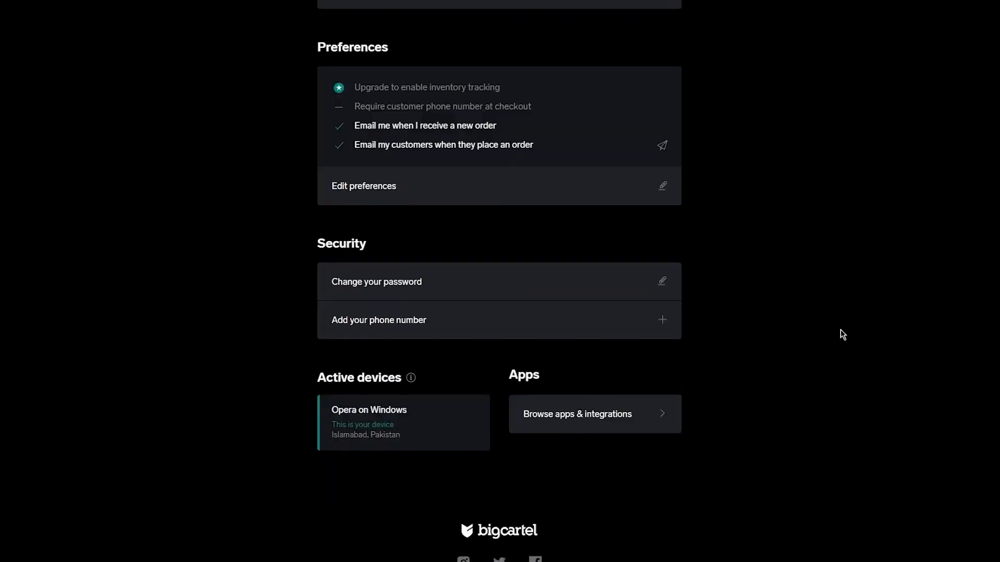
pyautogui.scroll(18, 843, 334)
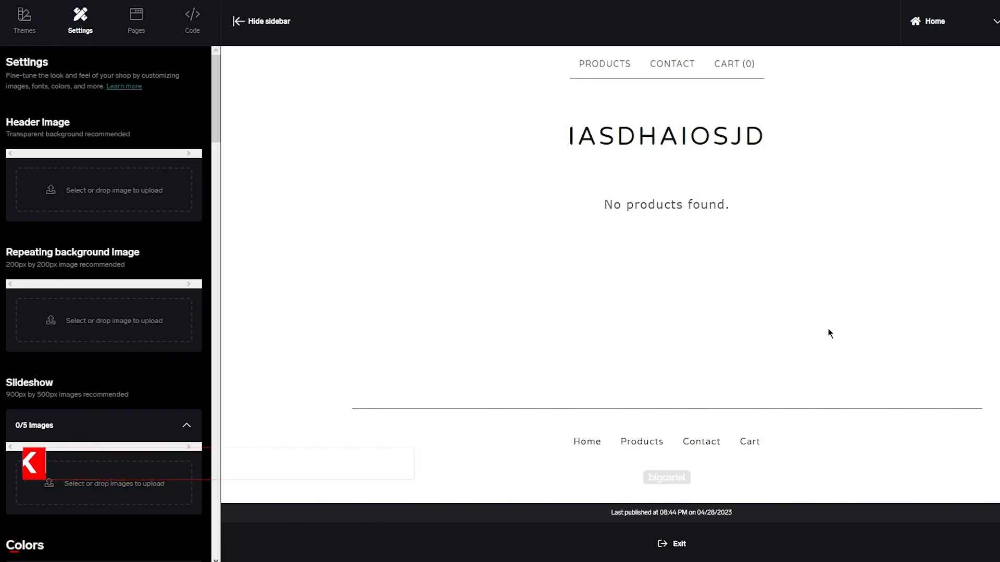
# Upload the John's Affiliation image as the shop's header image in the design settings.
pyautogui.click(105, 196)
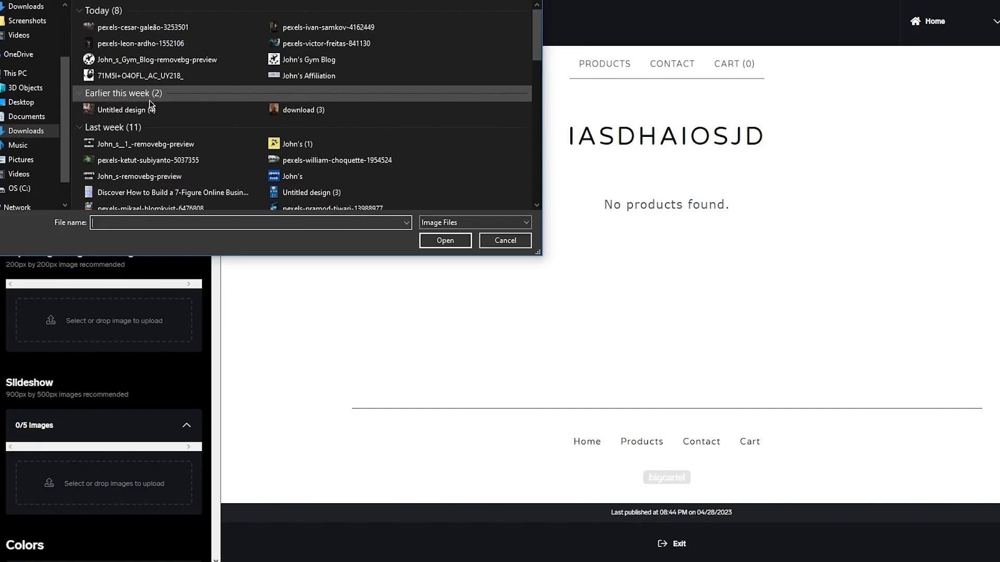
pyautogui.scroll(-1, 307, 73)
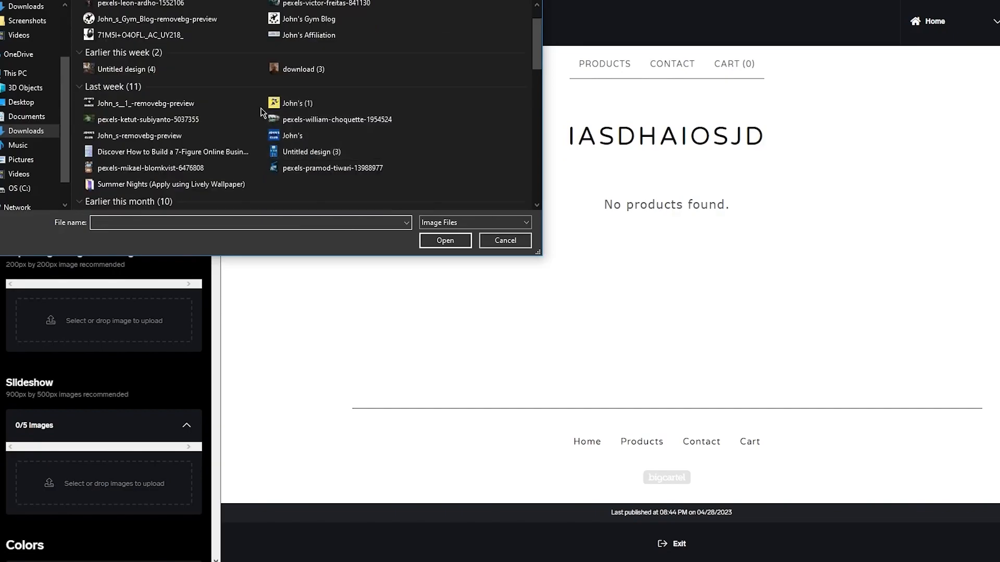
pyautogui.scroll(1, 305, 99)
pyautogui.doubleClick(311, 73)
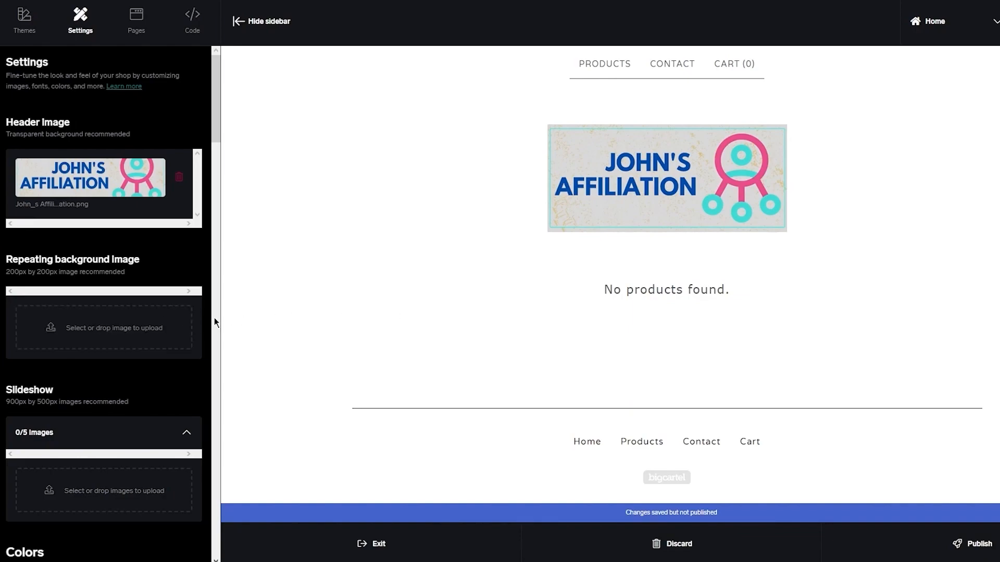
# Upload the pexels-cesar photo as the repeating background image.
pyautogui.click(92, 338)
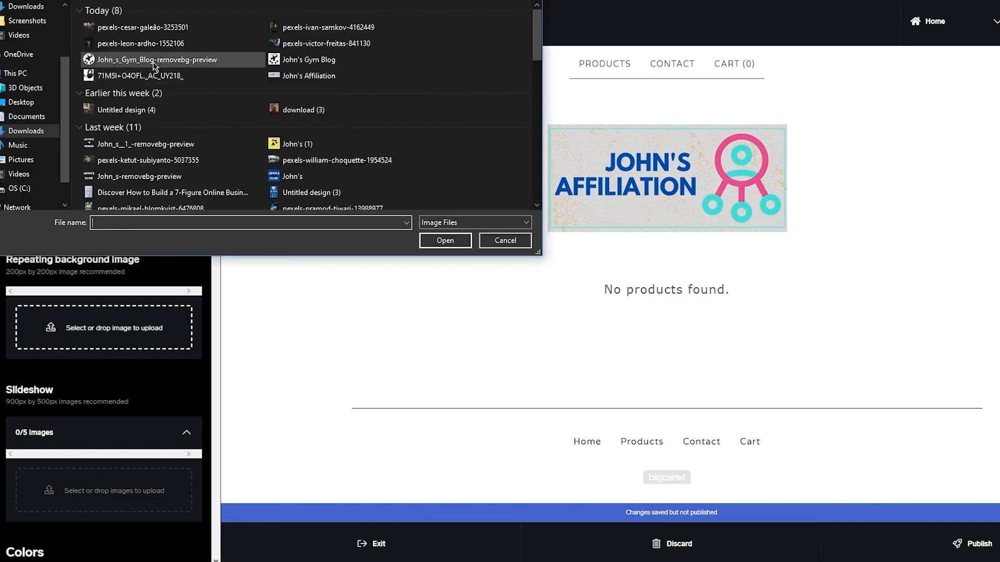
pyautogui.doubleClick(152, 63)
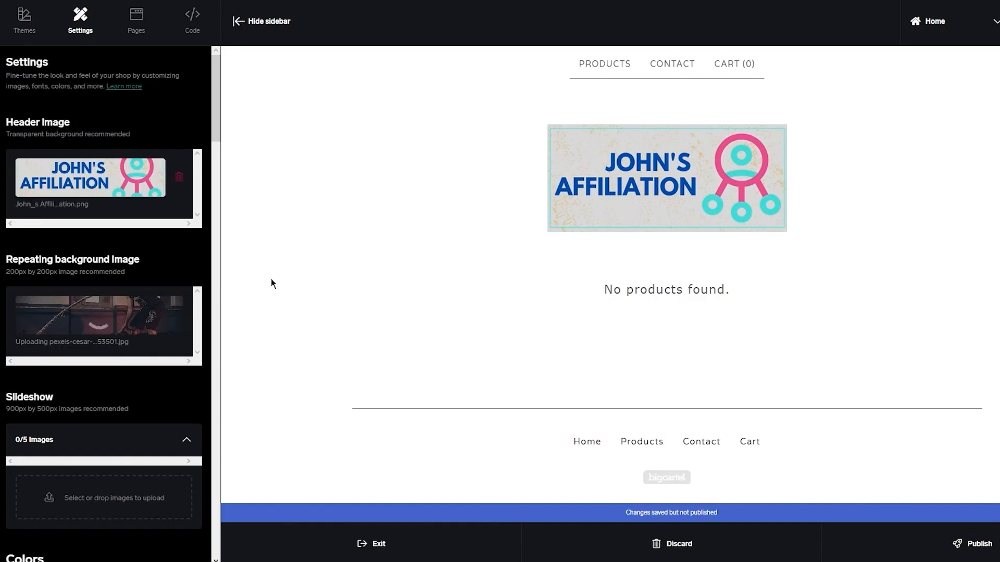
pyautogui.scroll(-1, 236, 408)
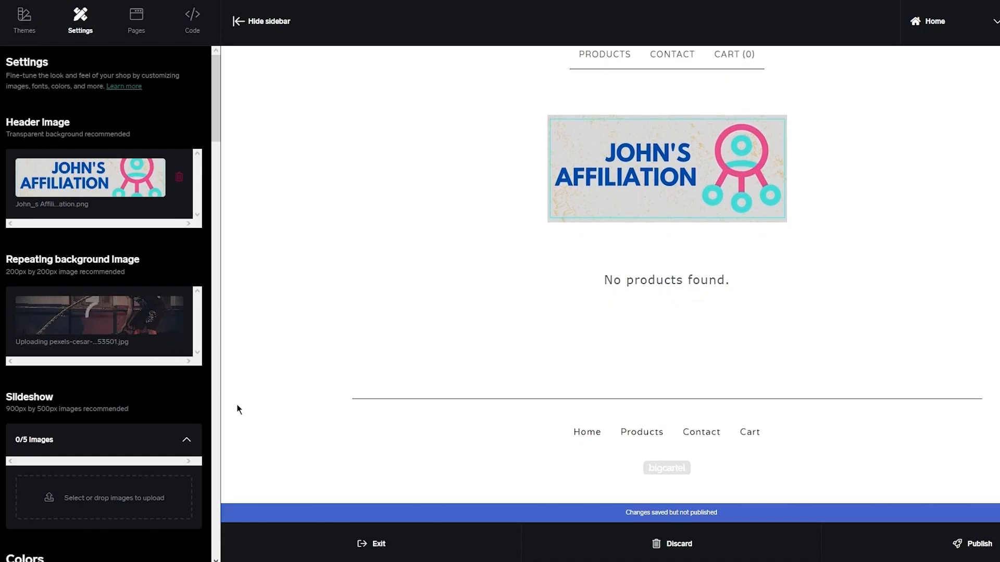
pyautogui.scroll(-3, 165, 408)
pyautogui.scroll(-2, 151, 386)
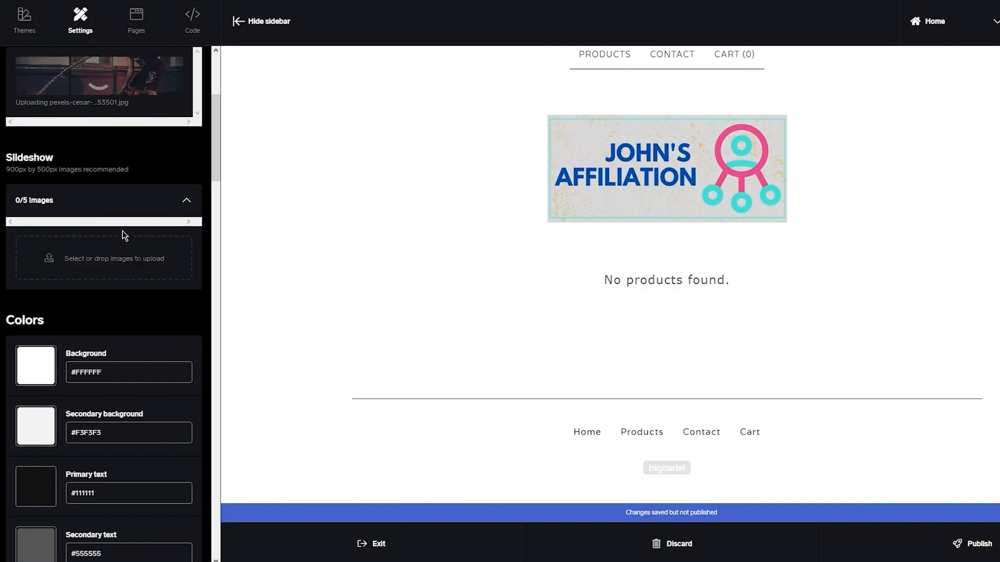
pyautogui.scroll(-3, 117, 255)
pyautogui.click(36, 245)
pyautogui.moveTo(119, 285); pyautogui.dragTo(61, 268)
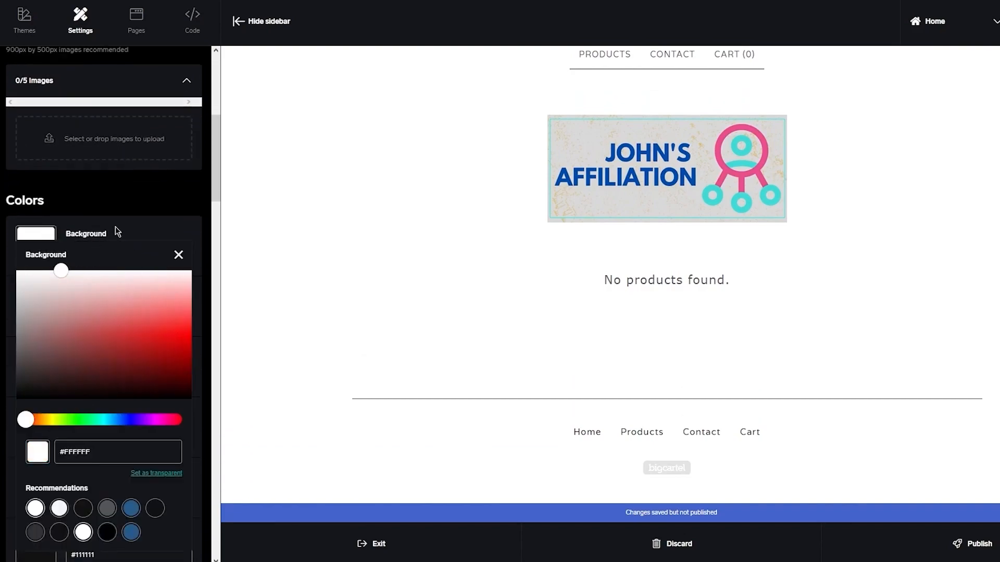
pyautogui.click(151, 221)
pyautogui.scroll(-8, 151, 224)
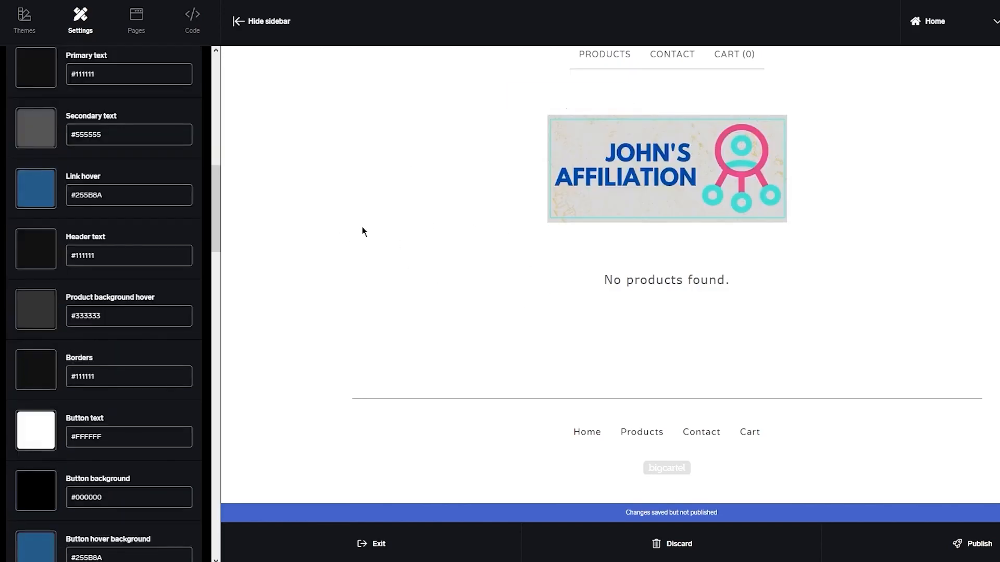
pyautogui.scroll(1, 114, 233)
pyautogui.scroll(4, 114, 233)
pyautogui.click(52, 201)
pyautogui.click(276, 232)
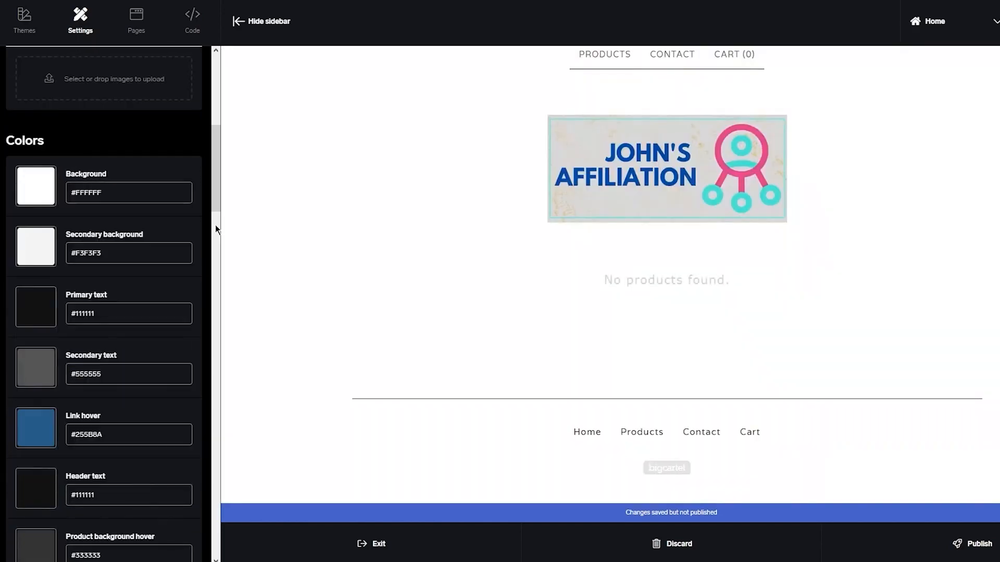
pyautogui.scroll(-8, 61, 158)
pyautogui.scroll(9, 61, 158)
pyautogui.click(35, 258)
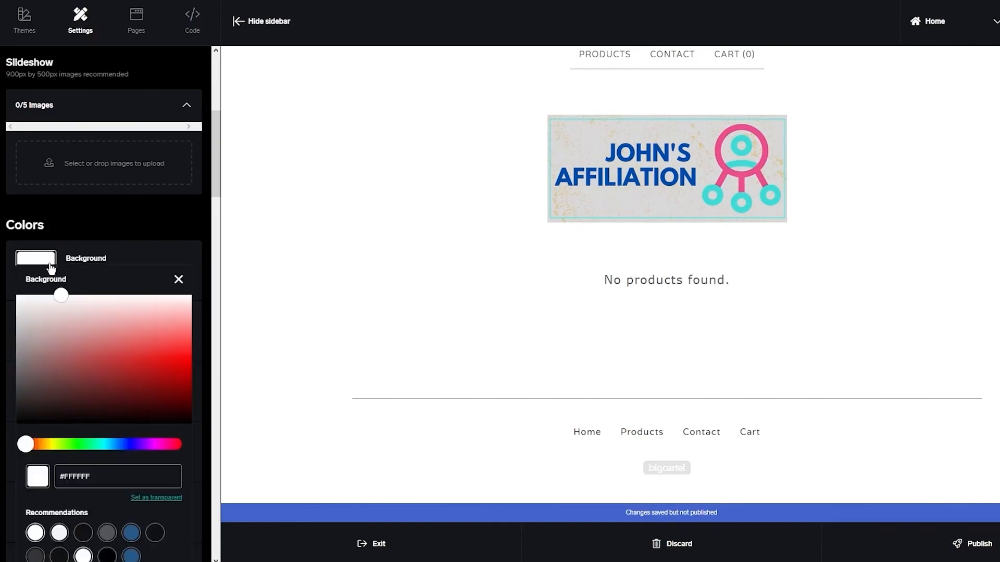
pyautogui.click(143, 354)
pyautogui.moveTo(150, 357); pyautogui.dragTo(31, 281)
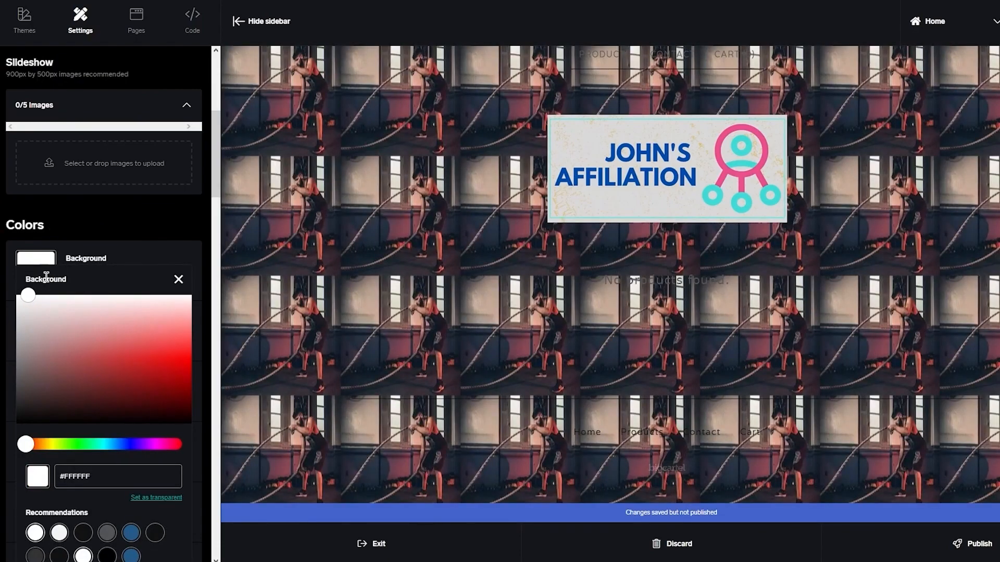
pyautogui.click(179, 280)
# Scroll through the Colors, Fonts and Options settings, including social share buttons and URL fields.
pyautogui.scroll(-2, 144, 301)
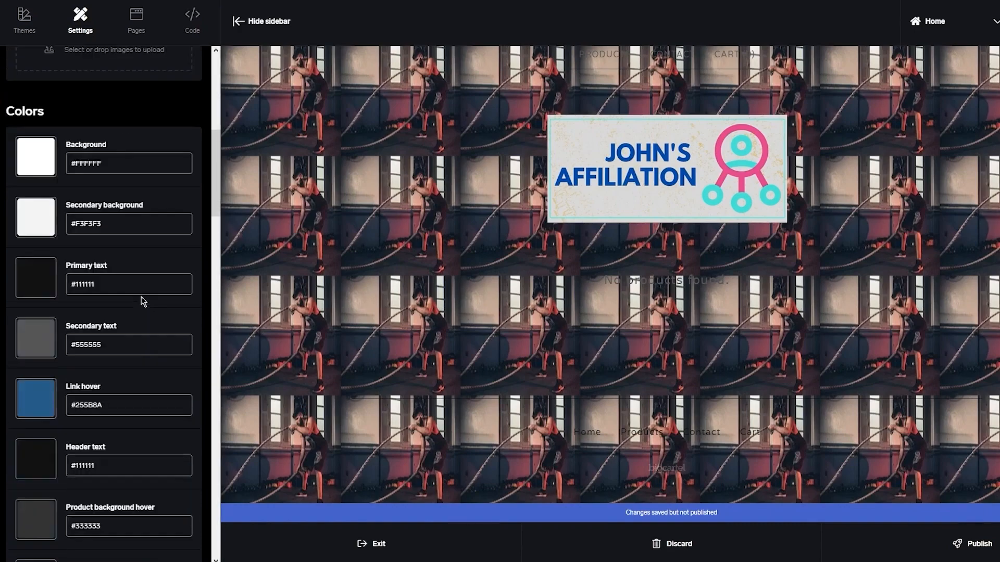
pyautogui.scroll(-10, 143, 301)
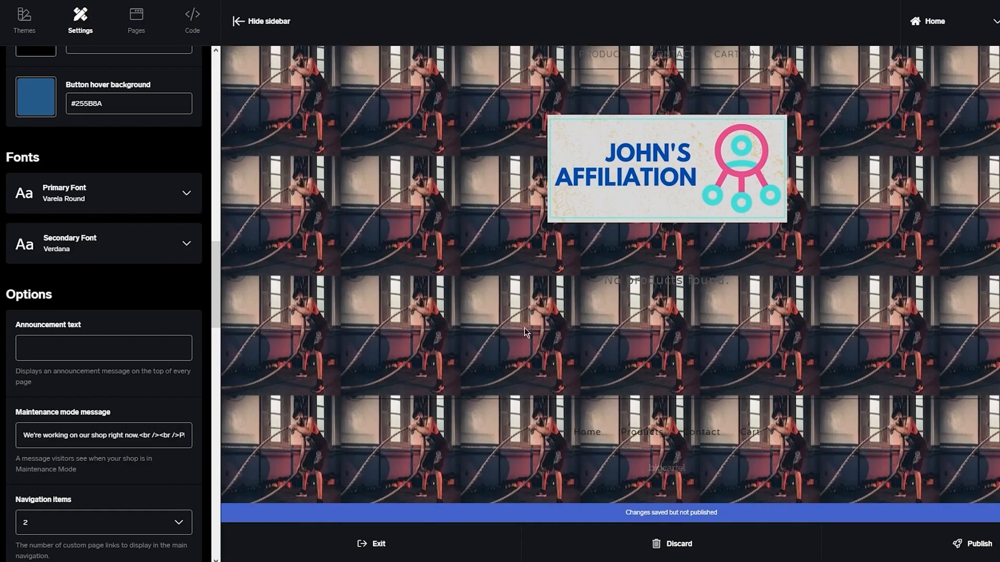
pyautogui.scroll(-3, 85, 413)
pyautogui.scroll(2, 115, 243)
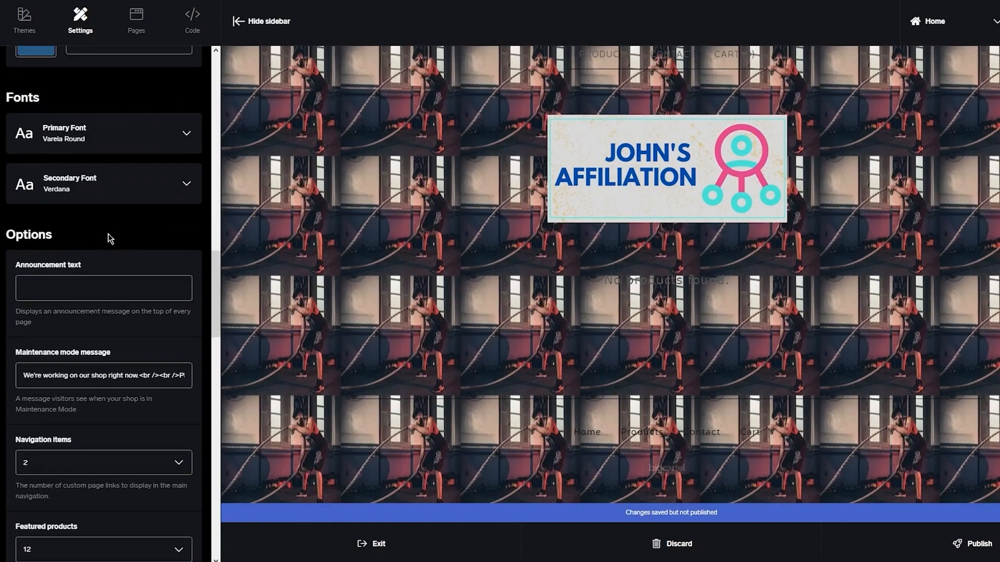
pyautogui.scroll(-2, 140, 223)
pyautogui.click(106, 169)
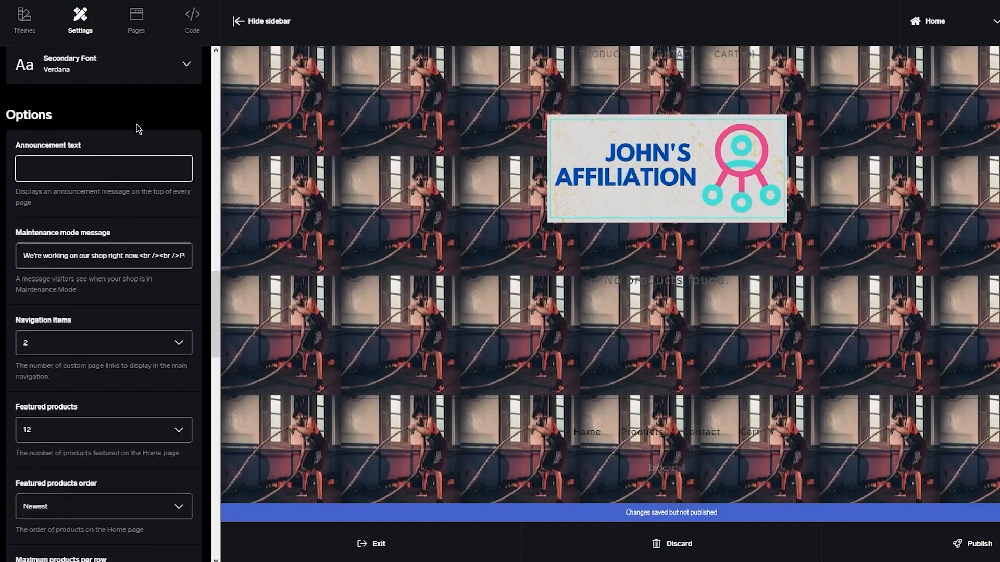
pyautogui.scroll(-15, 124, 245)
pyautogui.scroll(8, 122, 249)
pyautogui.scroll(-6, 112, 335)
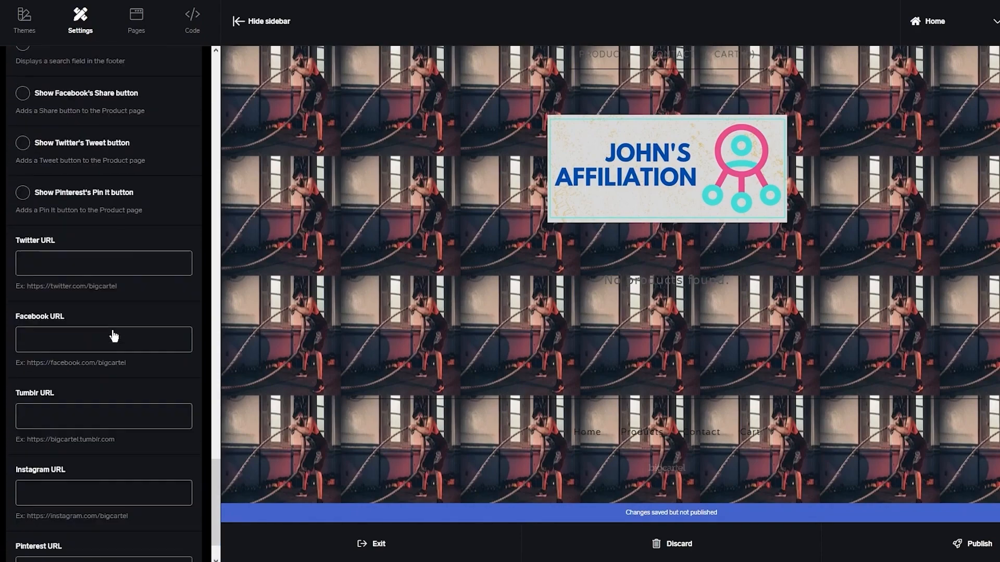
pyautogui.scroll(-2, 114, 336)
pyautogui.click(72, 201)
pyautogui.click(87, 281)
pyautogui.click(115, 347)
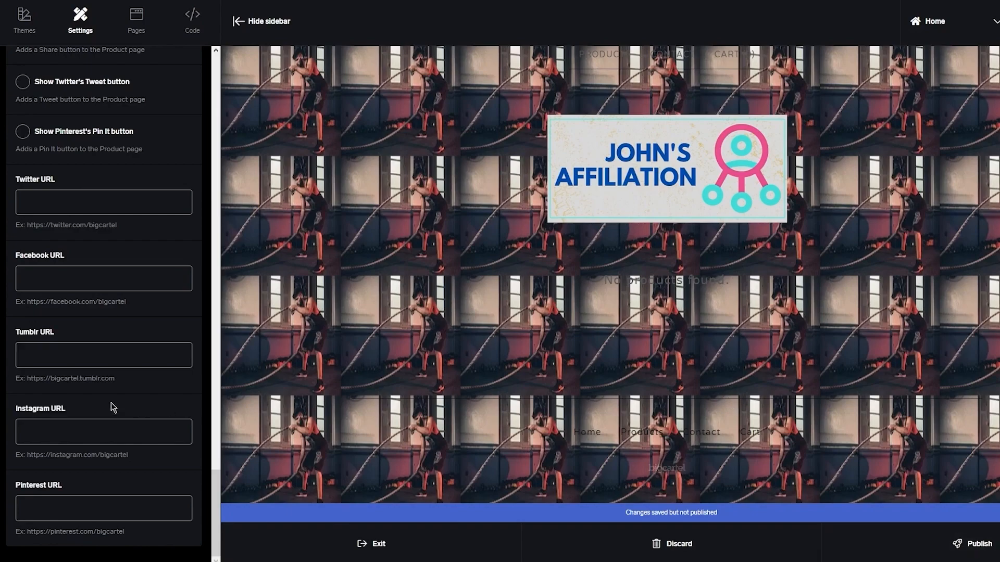
pyautogui.scroll(20, 111, 402)
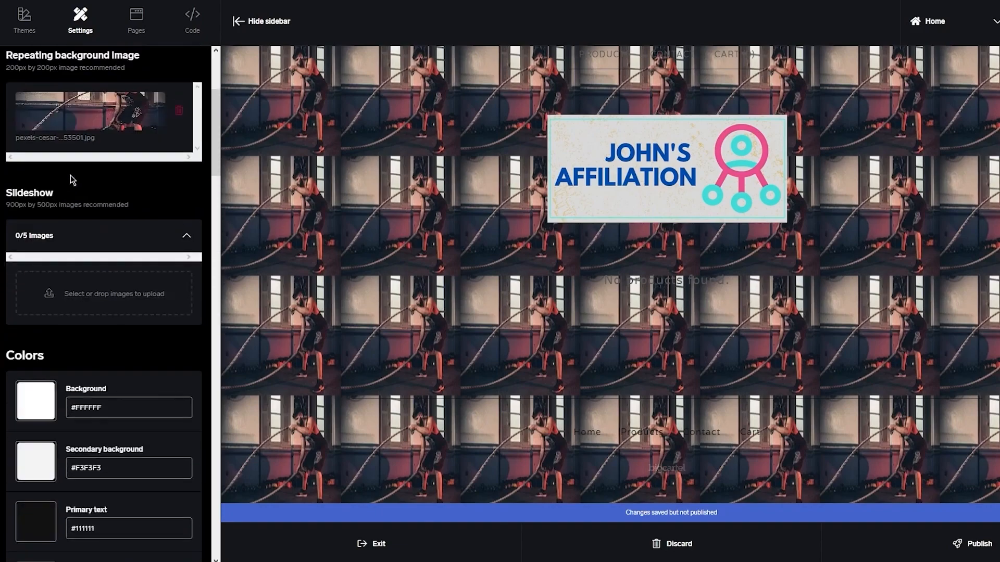
pyautogui.scroll(4, 151, 109)
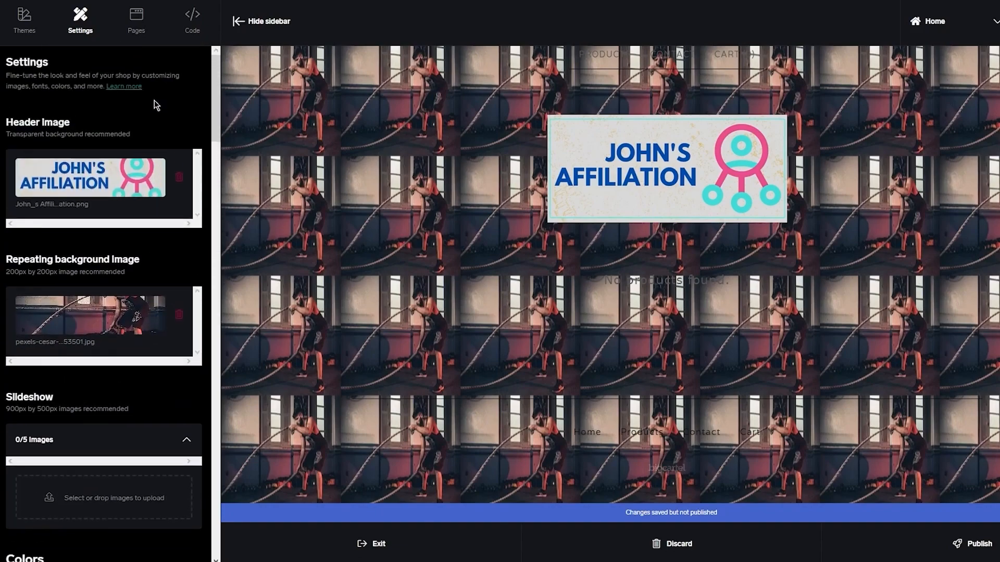
# Open the Pages section and start creating a new page.
pyautogui.click(148, 26)
pyautogui.click(140, 153)
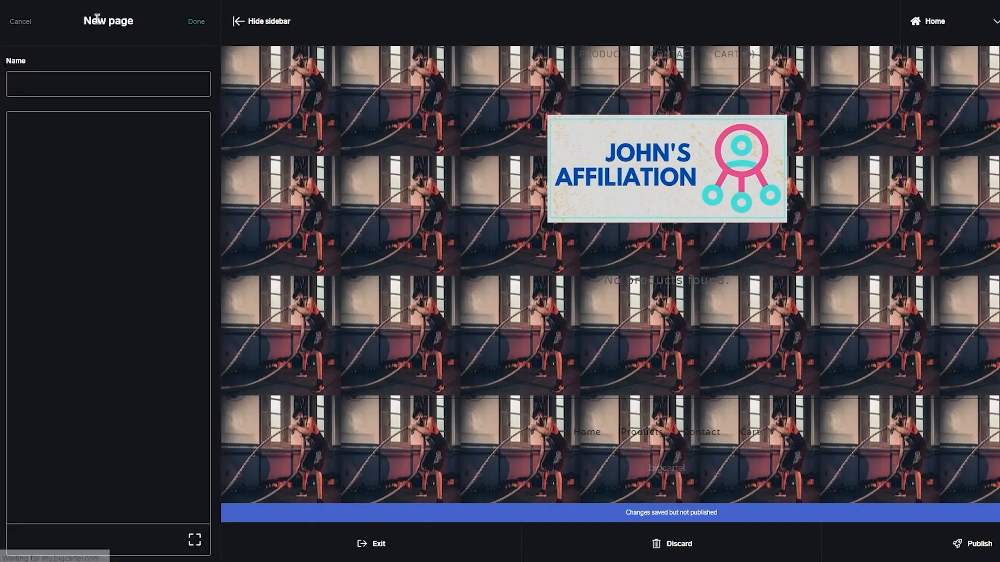
# Create a new page named jvjv with a few lines of placeholder body text and save it.
pyautogui.click(69, 81)
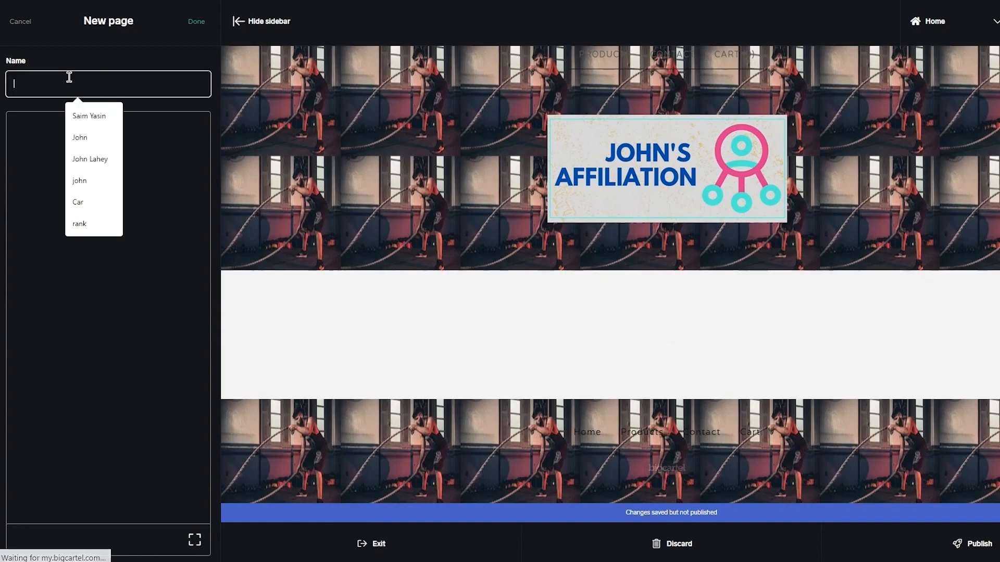
pyautogui.write('jvjv')
pyautogui.click(27, 154)
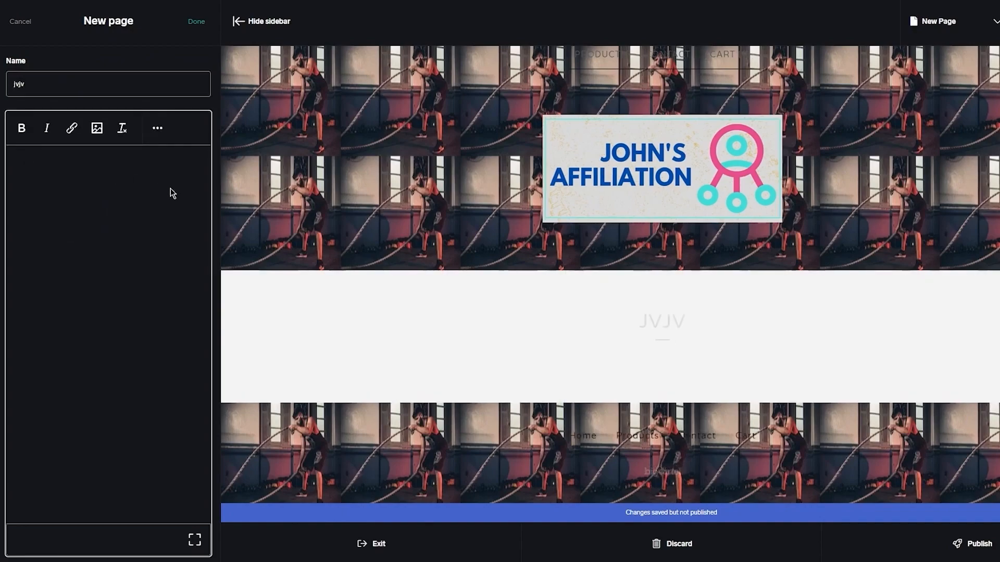
pyautogui.write('xvdfjfgj fjh i jkg  hjgjh jh gkj  g')
pyautogui.press('Return')
pyautogui.write('y')
pyautogui.press('Return')
pyautogui.write('yioh p')
pyautogui.press('Return')
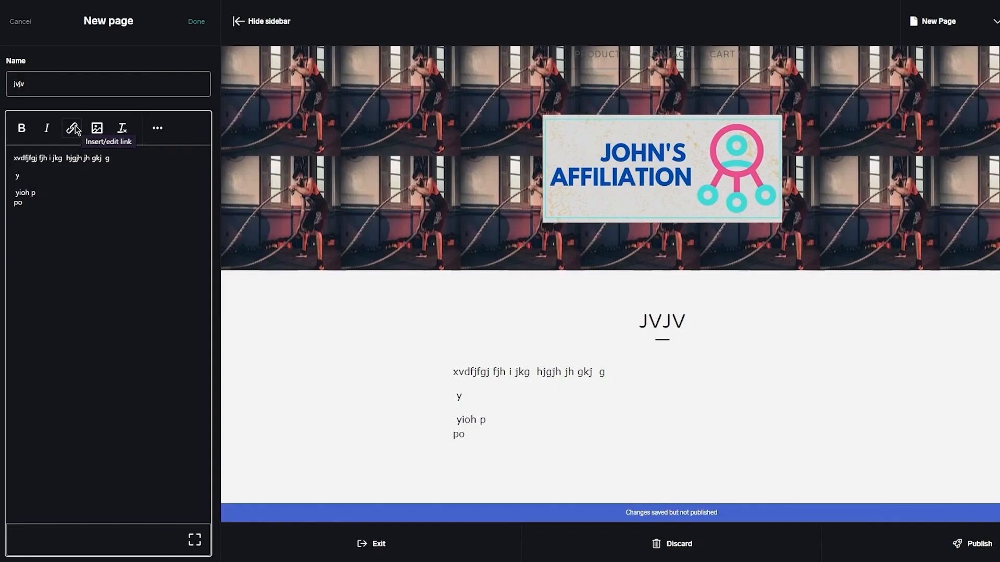
pyautogui.click(214, 29)
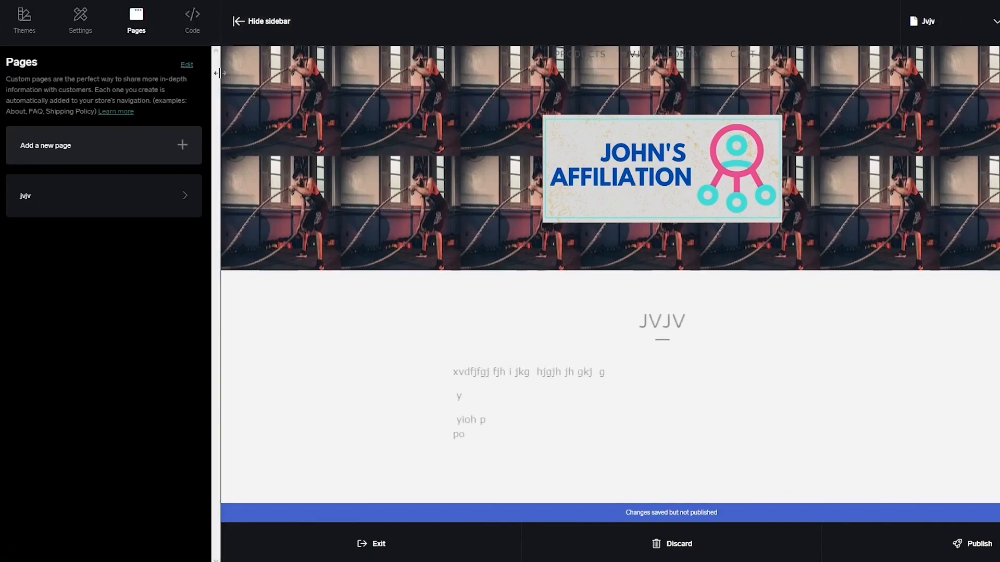
# Open the themes list and browse through the available shop themes.
pyautogui.click(41, 24)
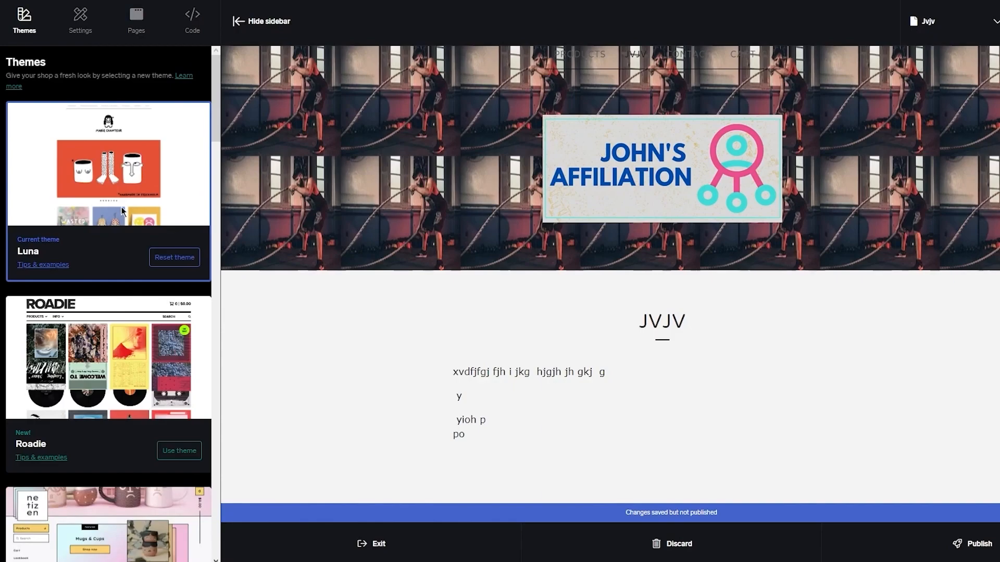
pyautogui.scroll(-7, 123, 208)
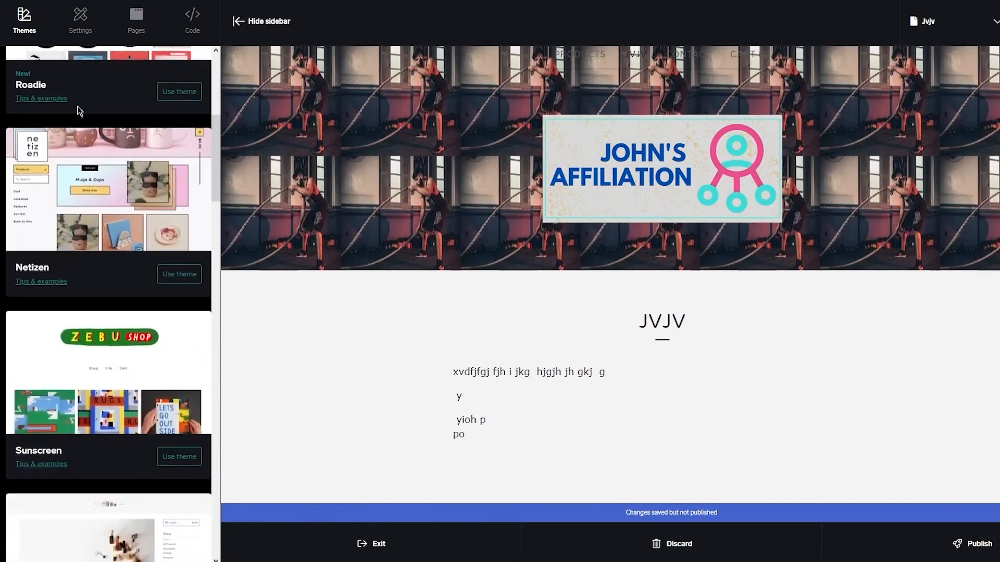
pyautogui.scroll(7, 92, 261)
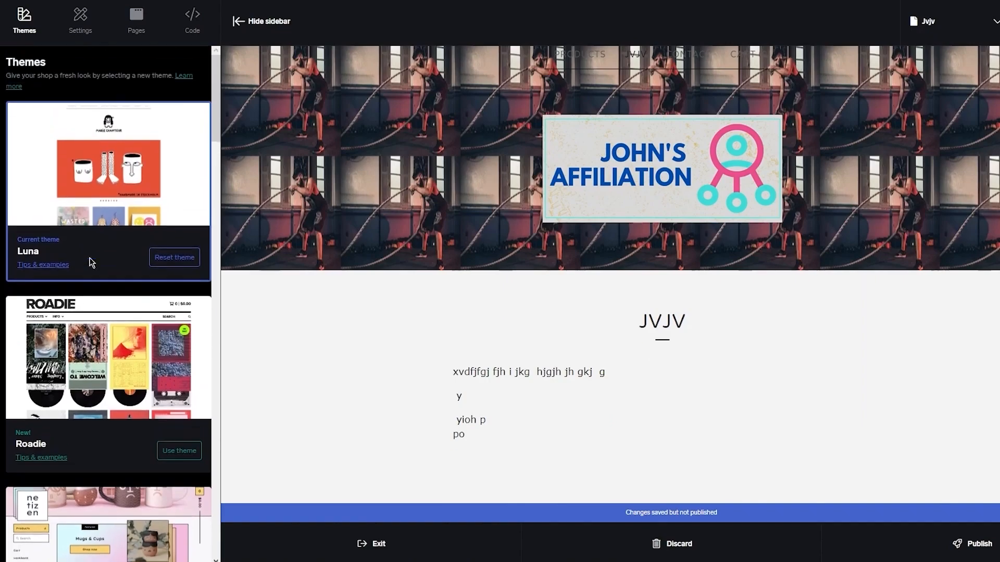
pyautogui.scroll(-12, 92, 264)
pyautogui.scroll(-4, 72, 323)
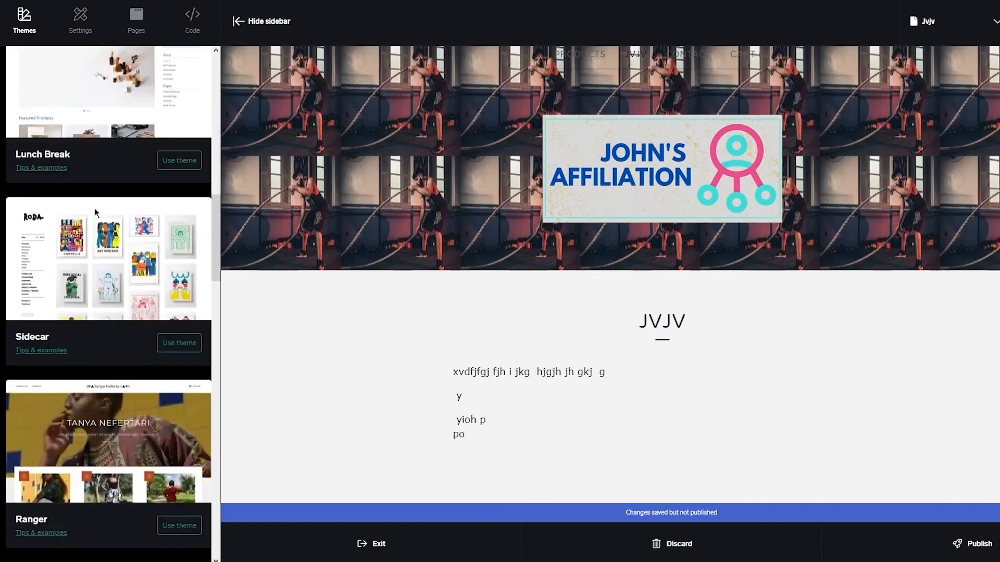
pyautogui.scroll(-4, 94, 209)
pyautogui.scroll(-5, 95, 211)
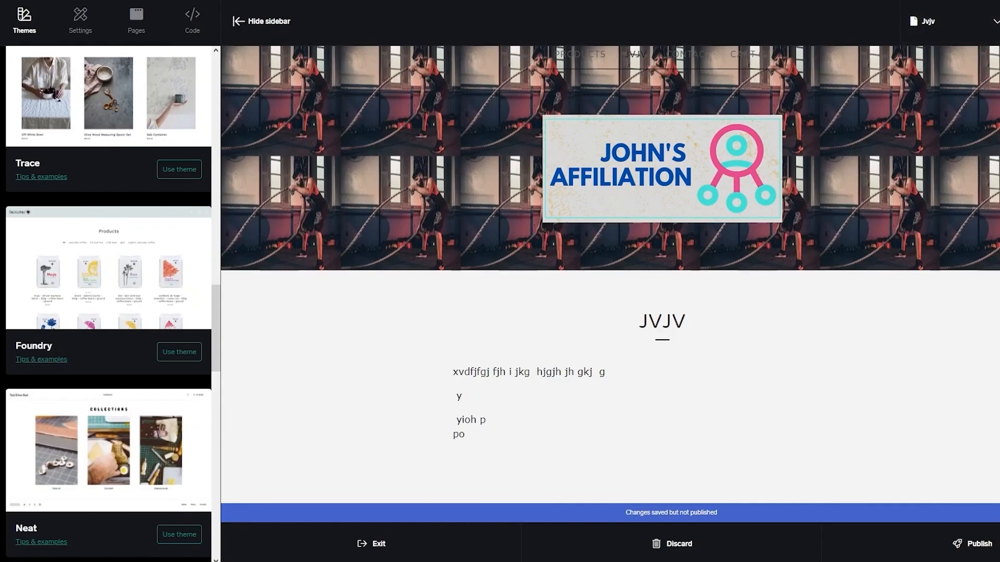
# Publish the shop changes from the desktop preview and acknowledge the confirmation.
pyautogui.click(995, 21)
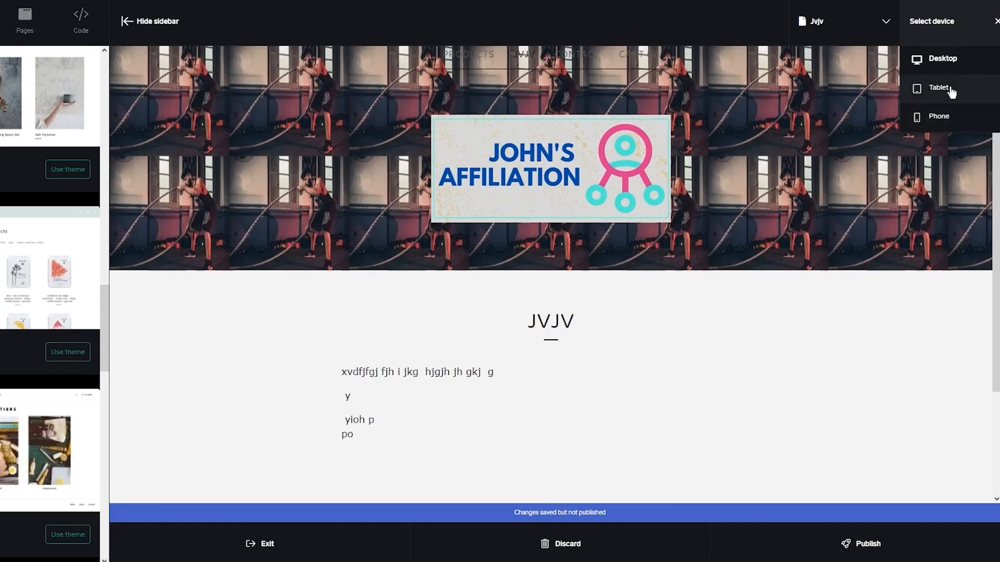
pyautogui.click(964, 30)
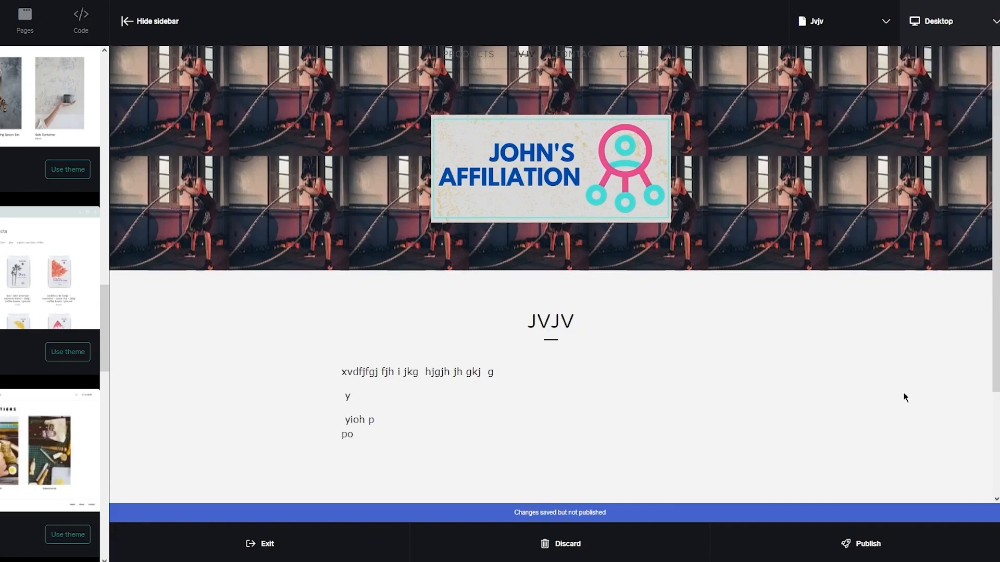
pyautogui.click(860, 543)
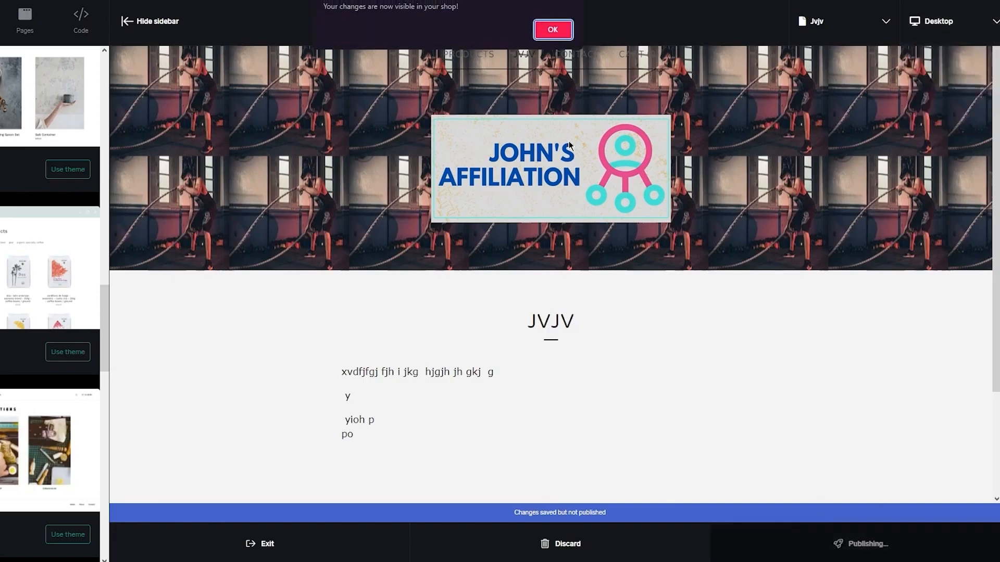
pyautogui.click(542, 31)
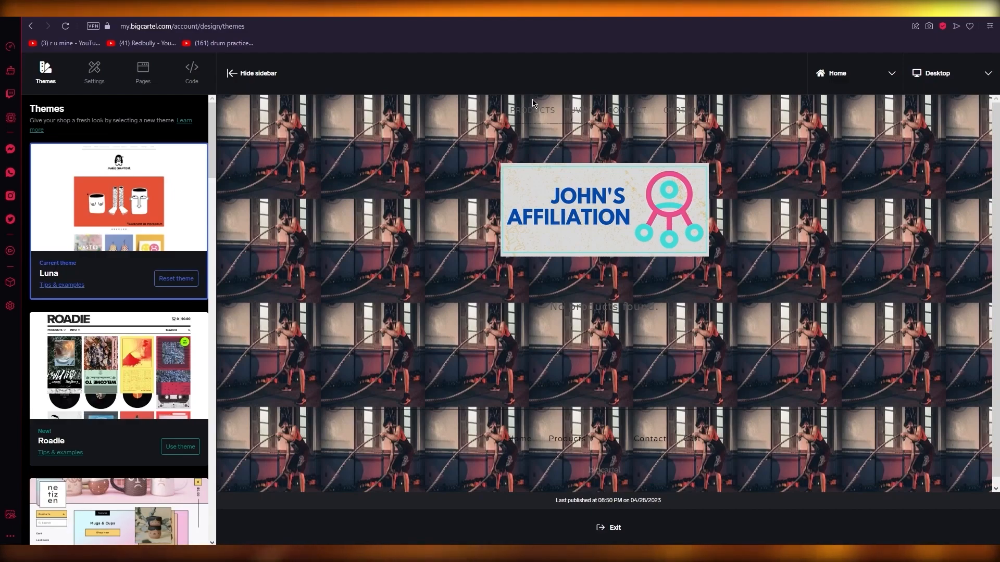
# Open a new browser tab and enter the address websiteworldmedia.com/bigcartel.
pyautogui.hotkey('ctrl', 't')
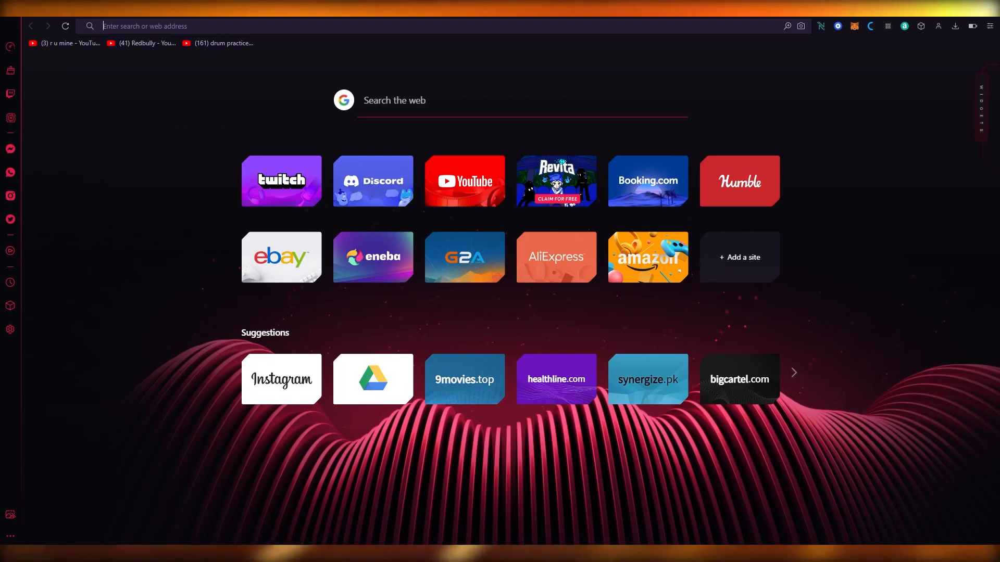
pyautogui.write('web')
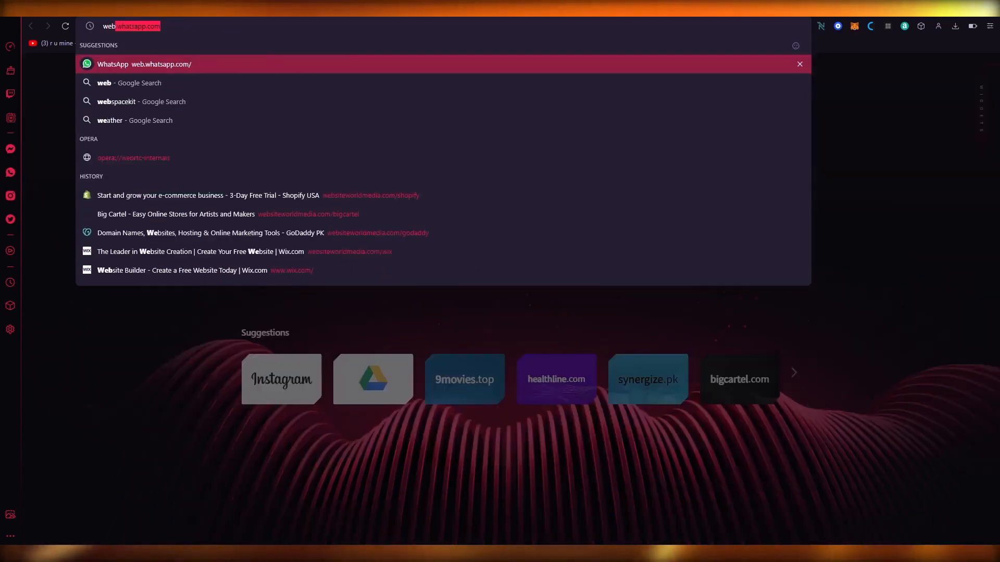
pyautogui.write('sitewor')
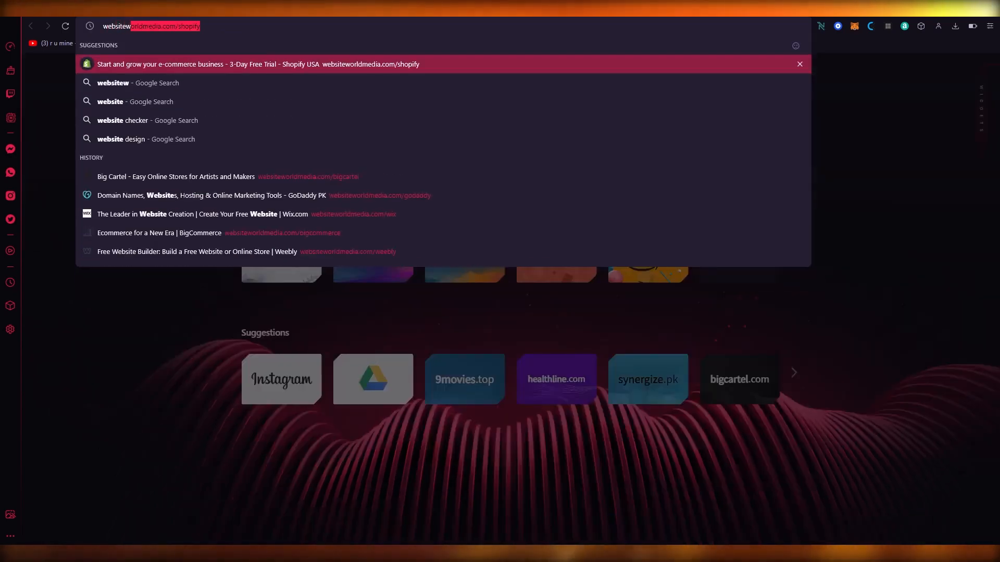
pyautogui.press('Right')
pyautogui.press('BackSpace')
pyautogui.press('BackSpace')
pyautogui.press('BackSpace')
pyautogui.press('BackSpace')
pyautogui.press('BackSpace')
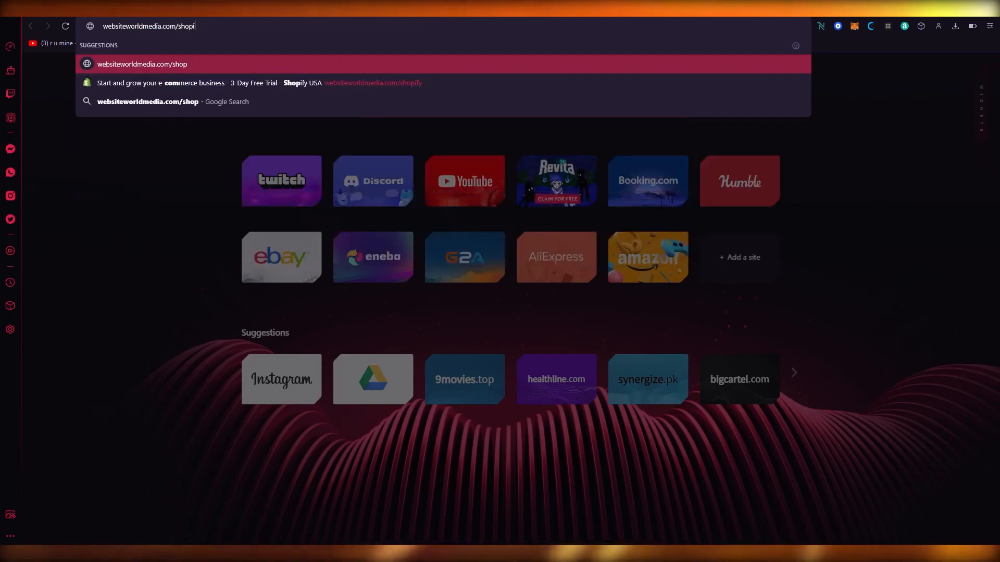
pyautogui.press('BackSpace')
pyautogui.press('BackSpace')
pyautogui.write('bigcartel')
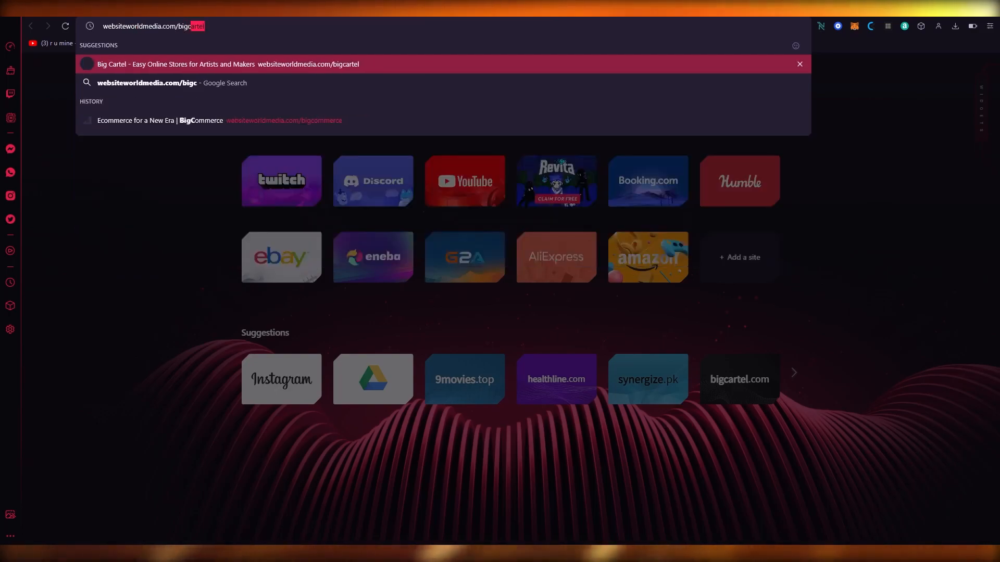